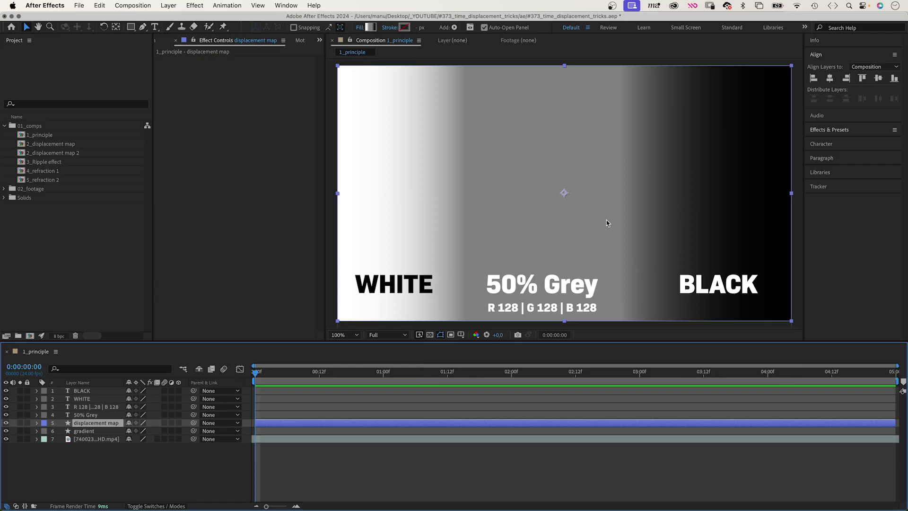
# Inspect the fill gradient settings and dismiss them without changes
pyautogui.click(371, 29)
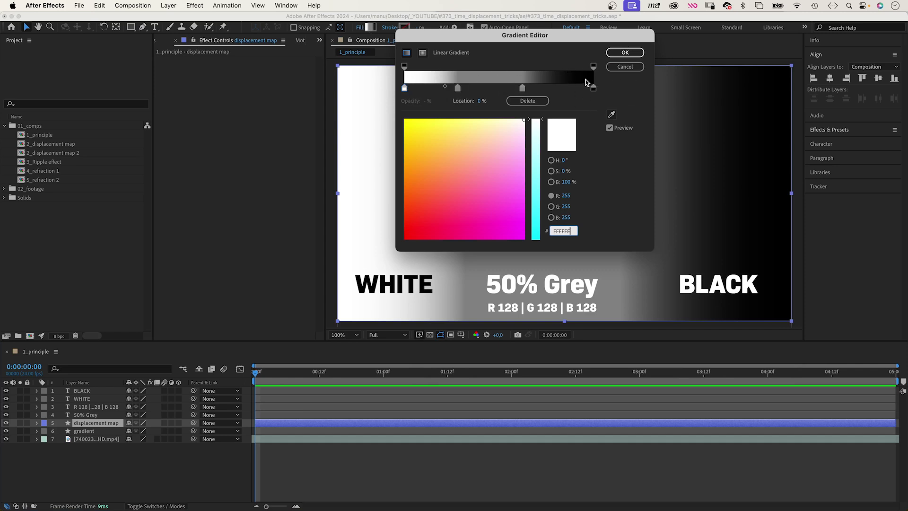
pyautogui.click(625, 55)
pyautogui.click(626, 66)
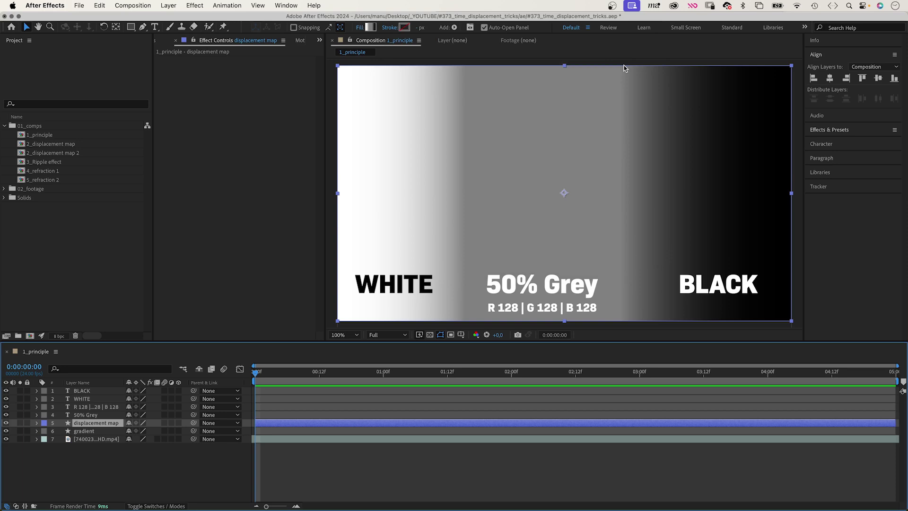
# Hide the displacement map layer and select the woman footage layer 7
pyautogui.click(7, 423)
pyautogui.click(81, 431)
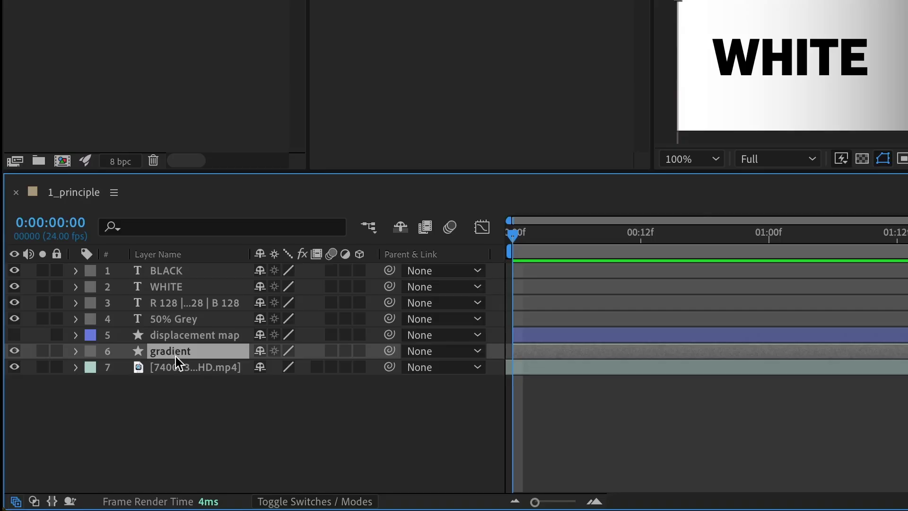
pyautogui.click(90, 440)
# Search 'displacemen' in Effects & Presets and apply Displacement Map to the footage layer
pyautogui.click(828, 131)
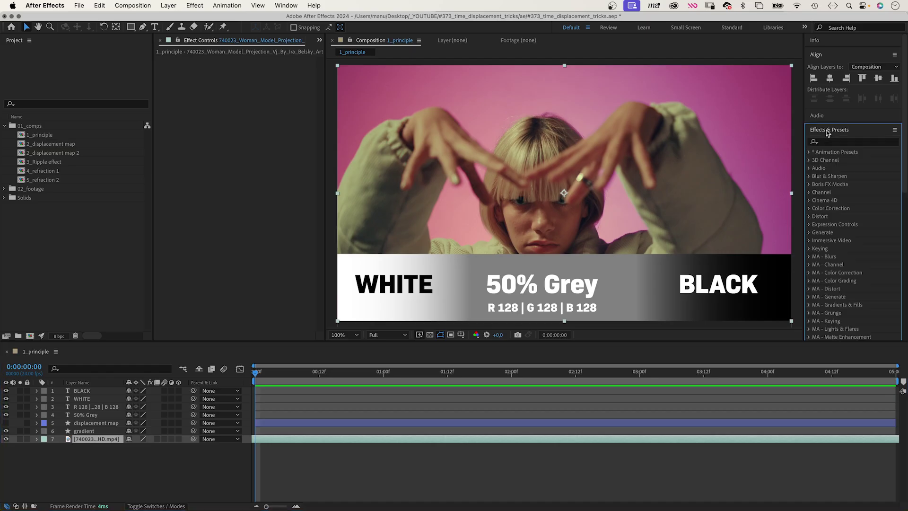
pyautogui.click(831, 143)
pyautogui.write('displacemen')
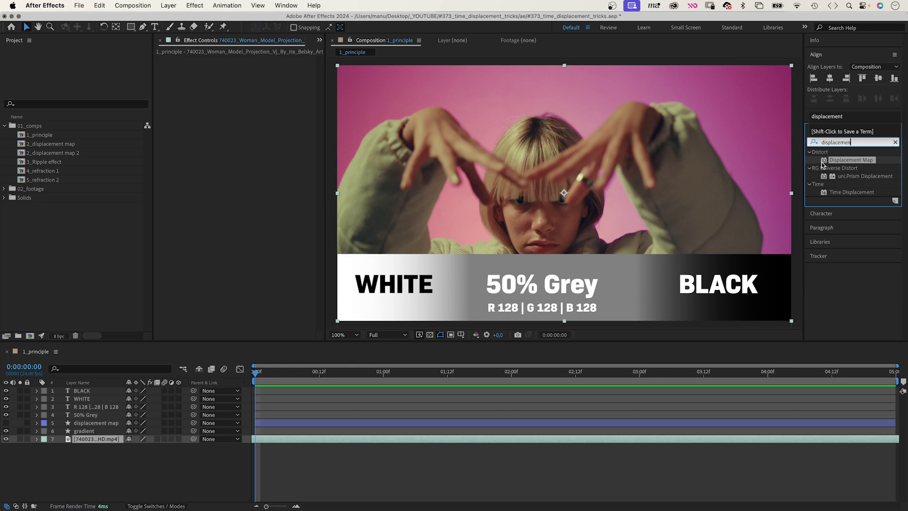
pyautogui.moveTo(823, 164); pyautogui.dragTo(113, 439)
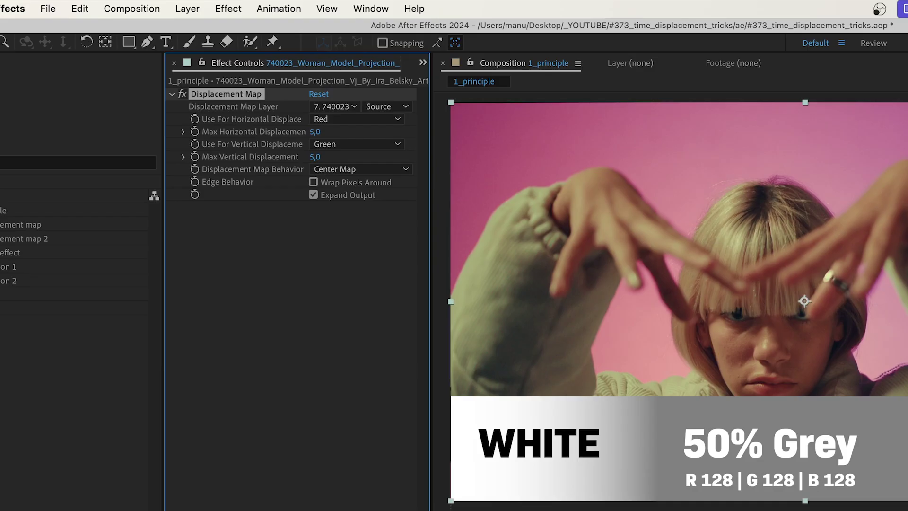
# Use the '5. displacement map' layer with Effects & Masks as the map, keeping Red for horizontal
pyautogui.click(333, 106)
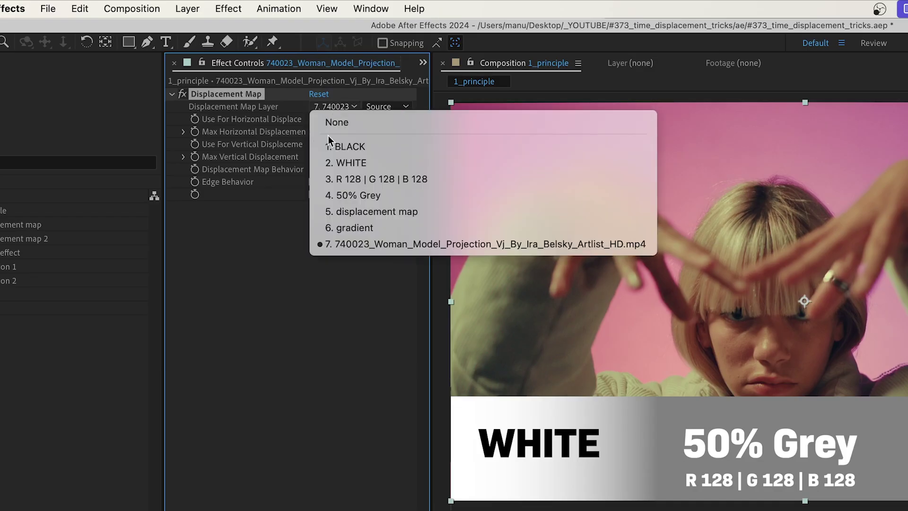
pyautogui.click(365, 208)
pyautogui.click(380, 105)
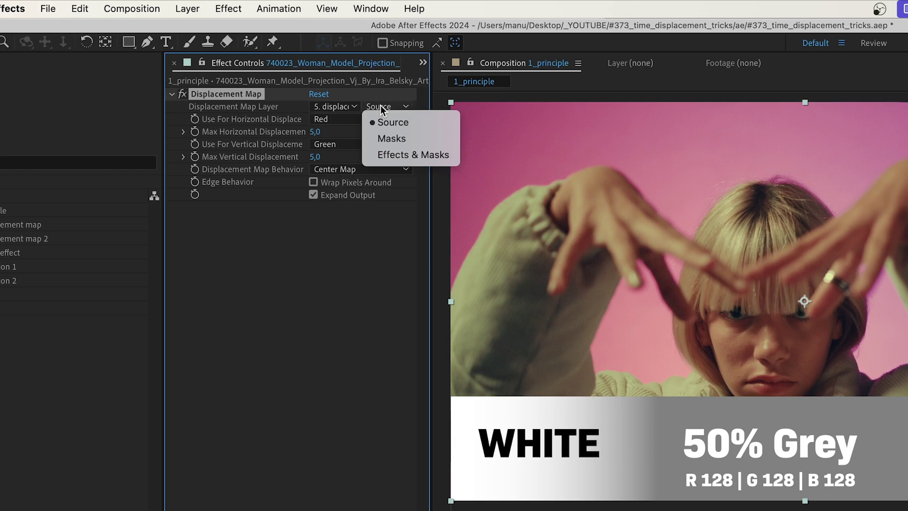
pyautogui.click(402, 155)
pyautogui.click(362, 120)
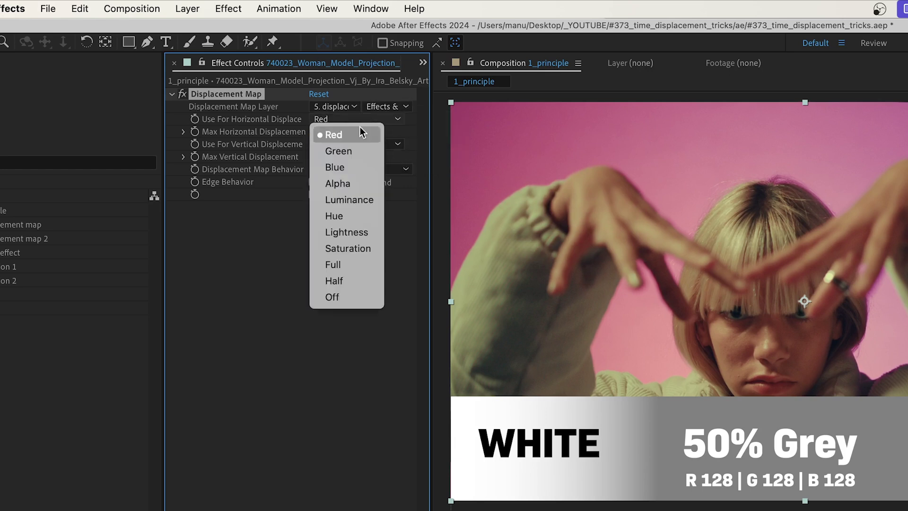
pyautogui.click(341, 133)
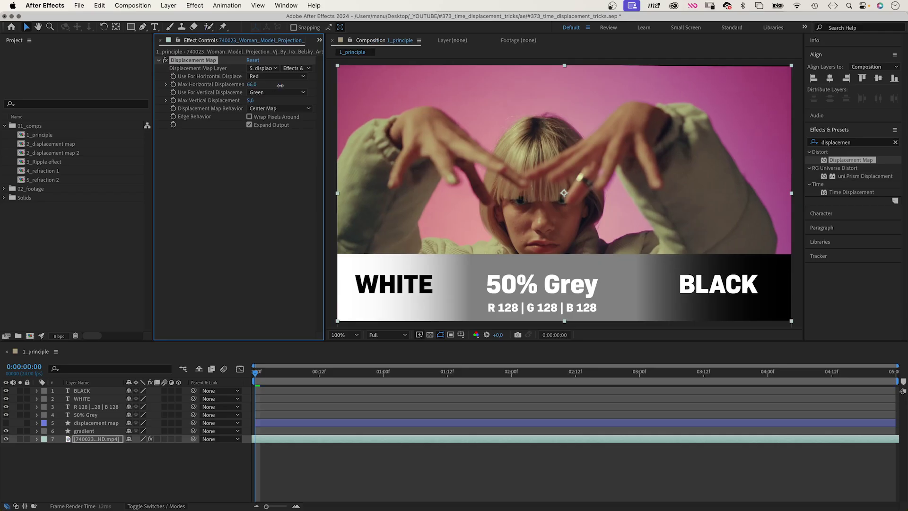
# Raise Max Horizontal Displacement to 401, preview the warp, and keep the map centred
pyautogui.moveTo(280, 85); pyautogui.dragTo(382, 95)
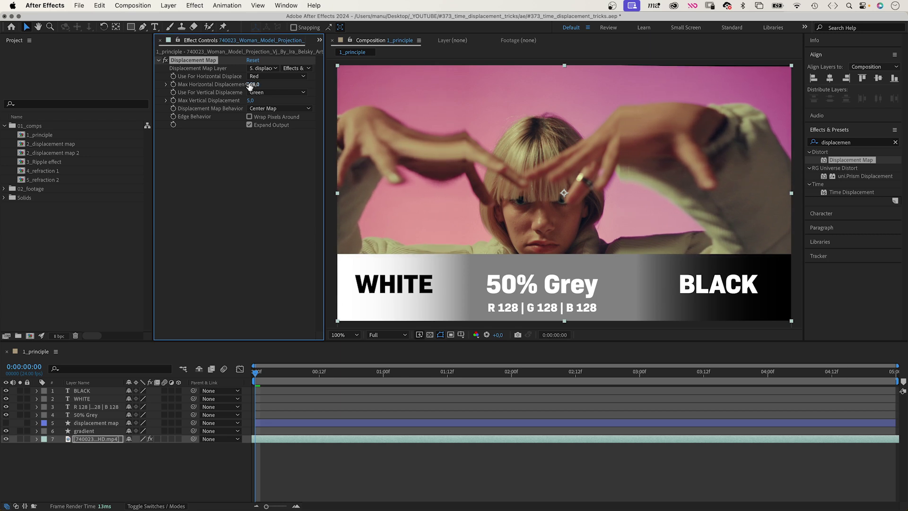
pyautogui.moveTo(250, 86); pyautogui.dragTo(286, 84)
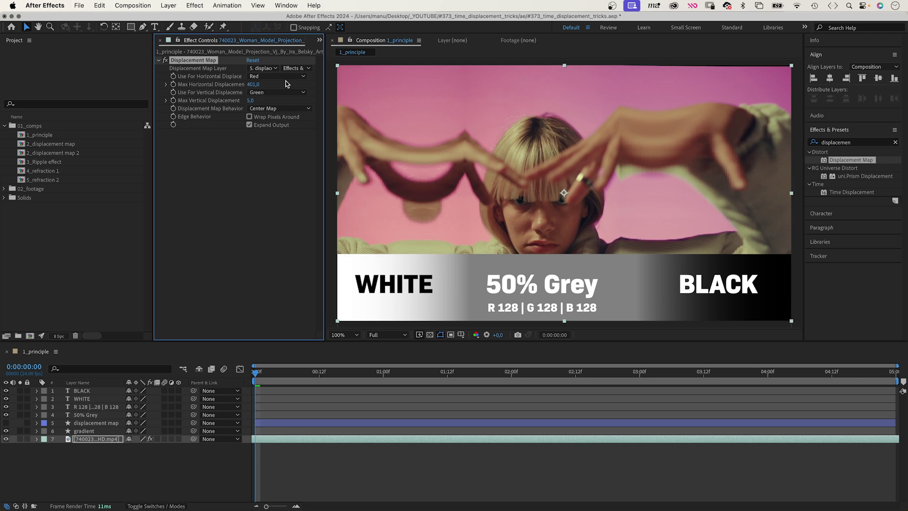
pyautogui.press('space')
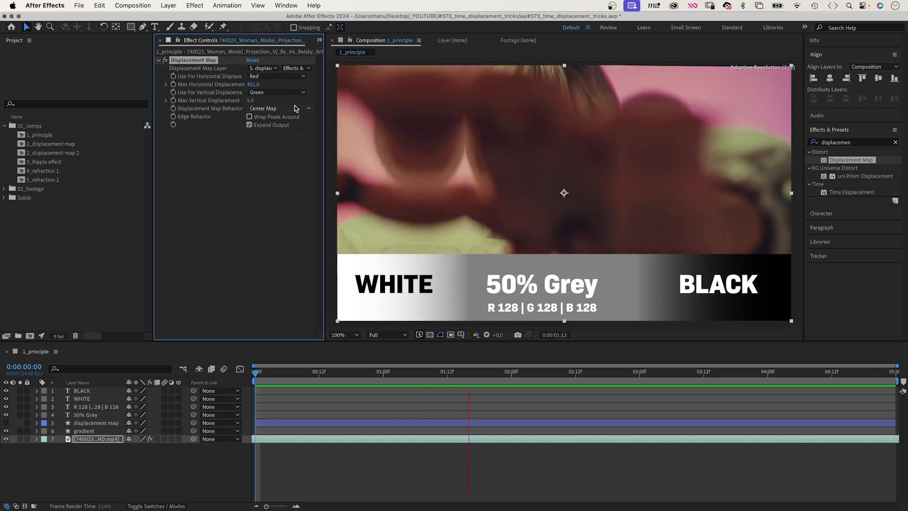
pyautogui.click(277, 110)
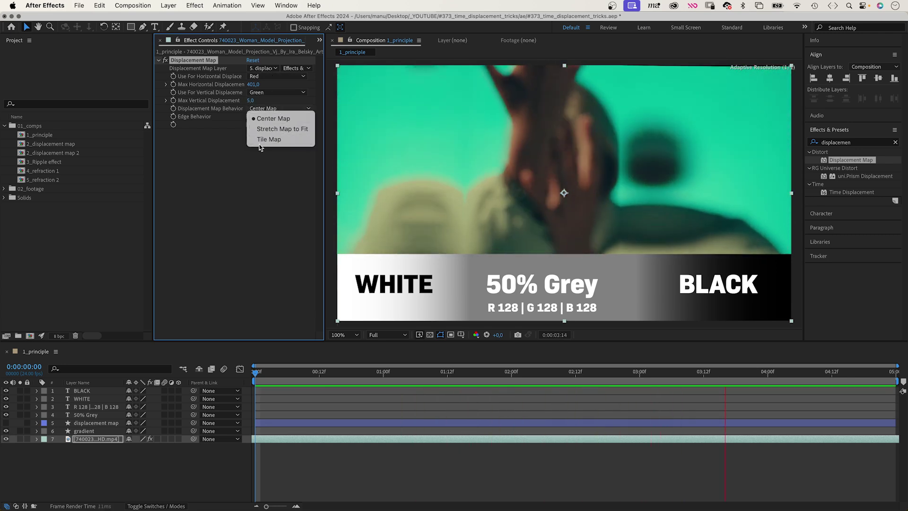
pyautogui.click(274, 118)
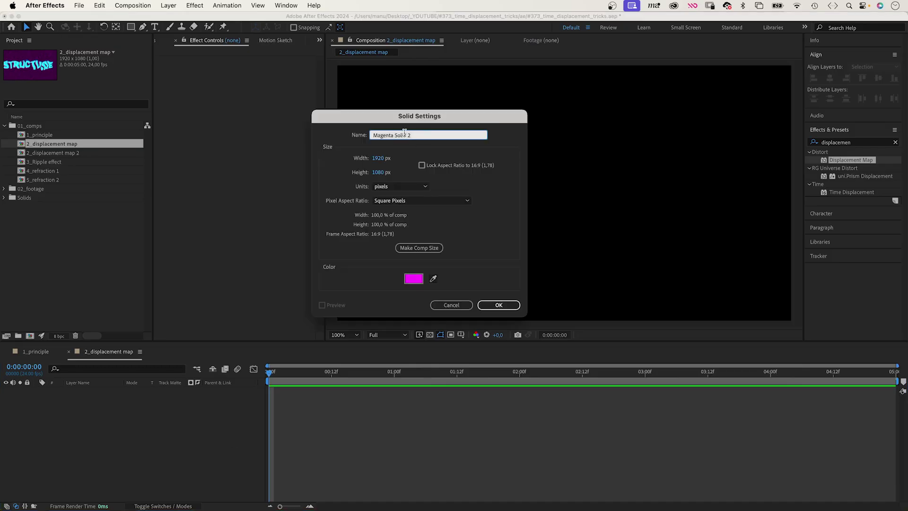
# Create the 'displacement map' solid and apply Turbulent Noise to it from a 'turb' search
pyautogui.write('displacement map')
pyautogui.press('Return')
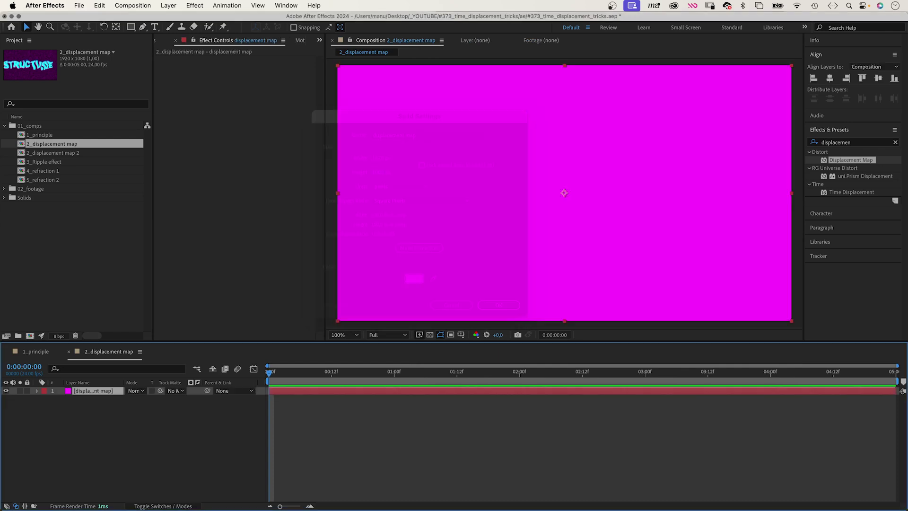
pyautogui.click(847, 142)
pyautogui.write('turb')
pyautogui.moveTo(847, 176); pyautogui.dragTo(102, 394)
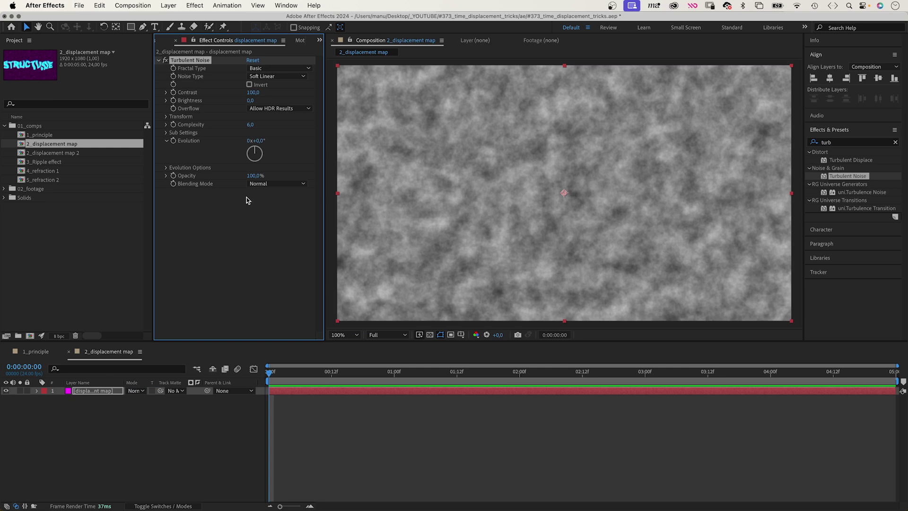
# Set the noise Fractal Type to Strings with Contrast 35 and Brightness -35
pyautogui.click(271, 69)
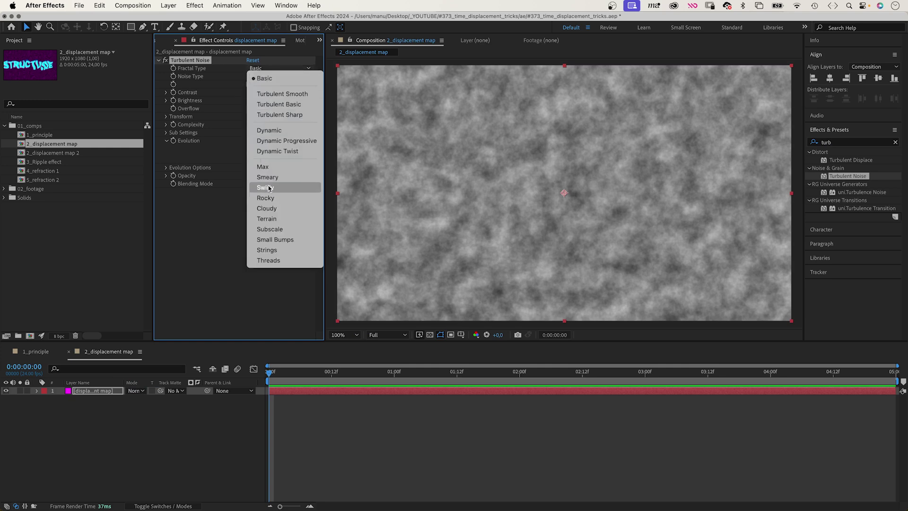
pyautogui.click(267, 250)
pyautogui.click(256, 92)
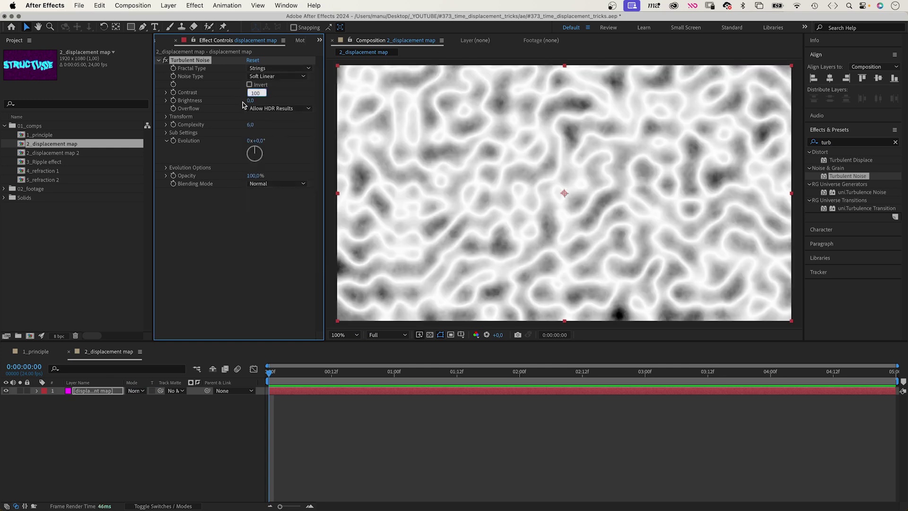
pyautogui.write('35')
pyautogui.press('Tab')
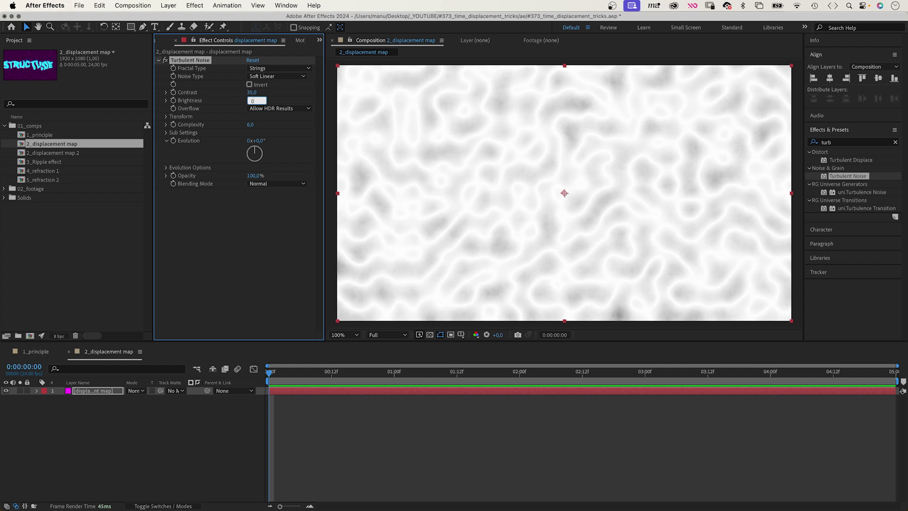
pyautogui.press('Return')
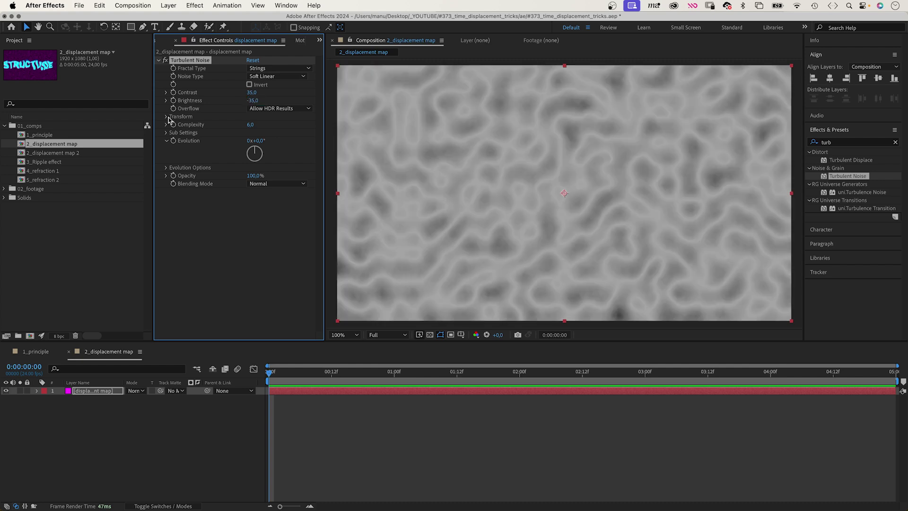
# Scale the noise to 299, set Complexity 1, and add the Evolution expression time*50
pyautogui.click(166, 116)
pyautogui.click(174, 141)
pyautogui.moveTo(252, 141); pyautogui.dragTo(340, 135)
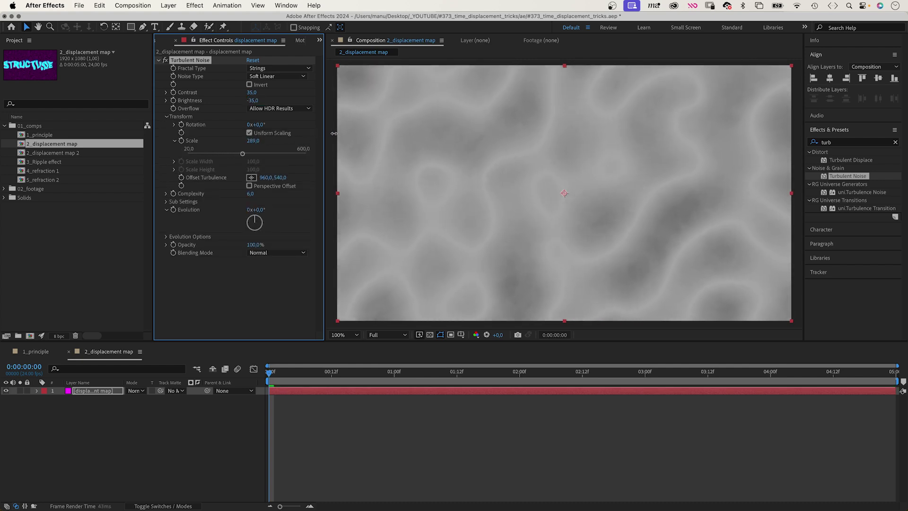
pyautogui.click(249, 195)
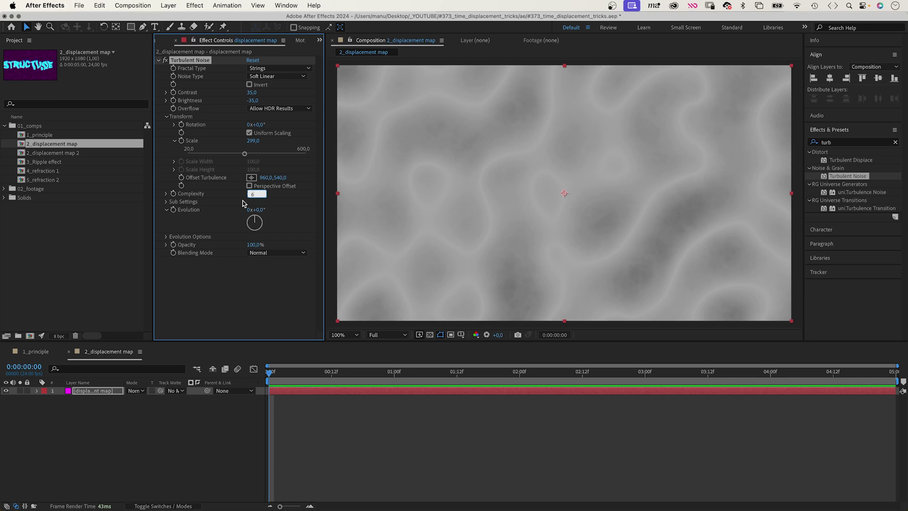
pyautogui.write('1')
pyautogui.press('Return')
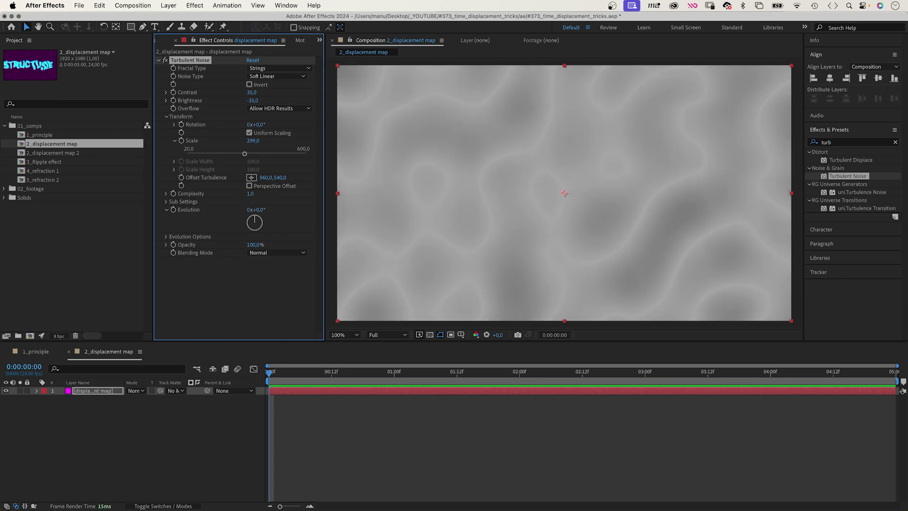
pyautogui.keyDown('alt'); pyautogui.click(173, 210); pyautogui.keyUp('alt')
pyautogui.write('t')
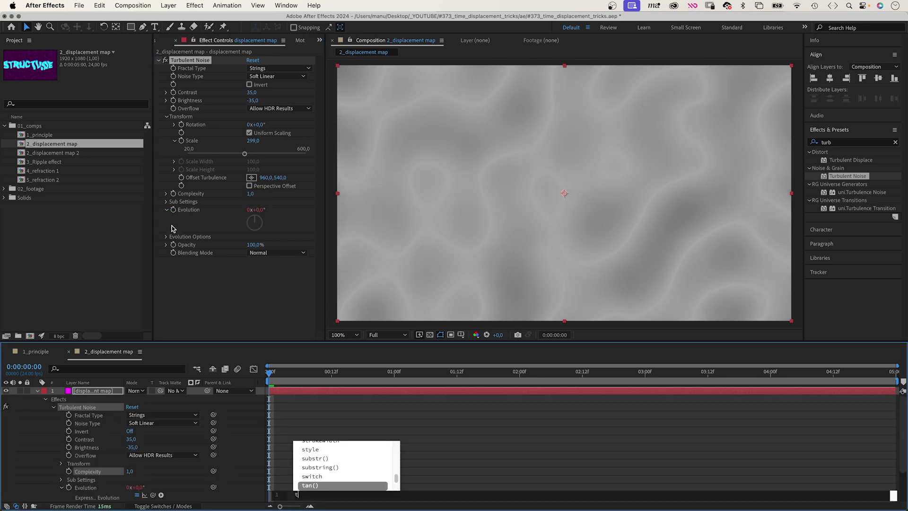
pyautogui.write('ime*')
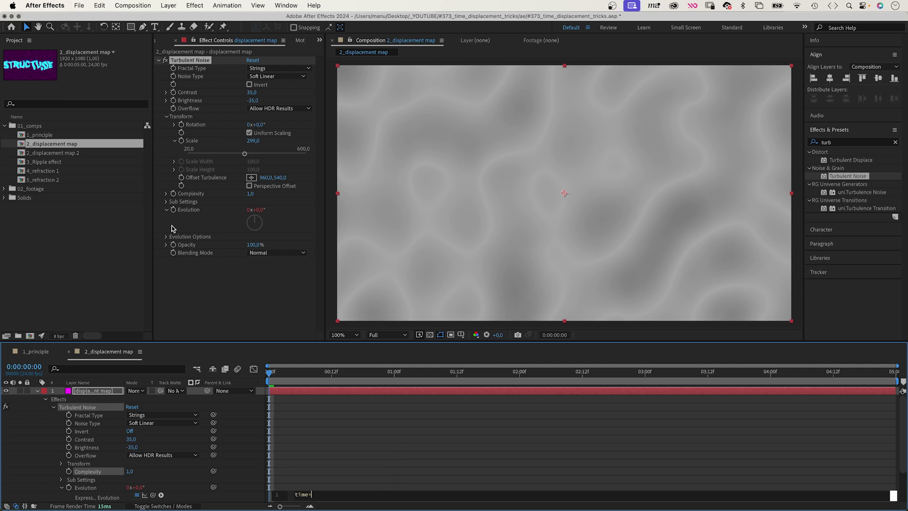
pyautogui.write('50')
# Confirm the expression and create a magenta solid named 'background'
pyautogui.press('super+shift+y')
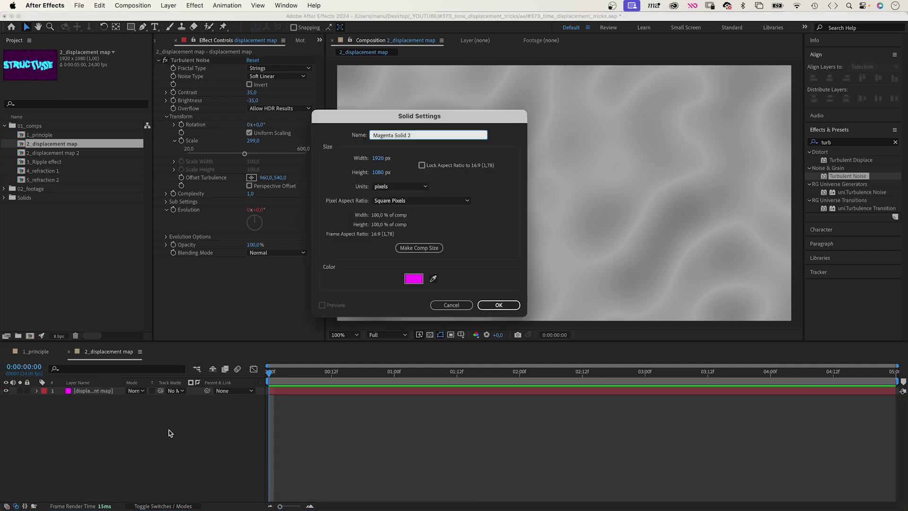
pyautogui.write('background')
pyautogui.click(498, 305)
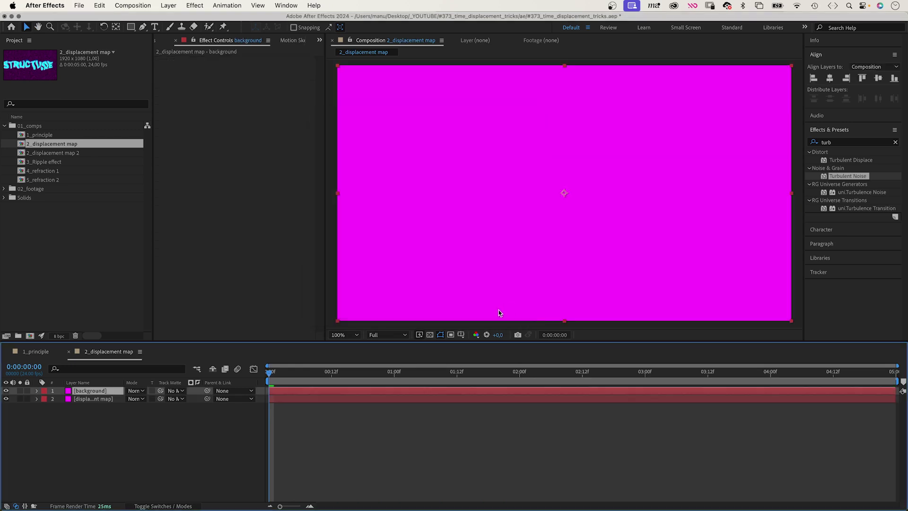
# Apply Venetian Blinds to the background layer with Transition Completion at 50%
pyautogui.click(819, 145)
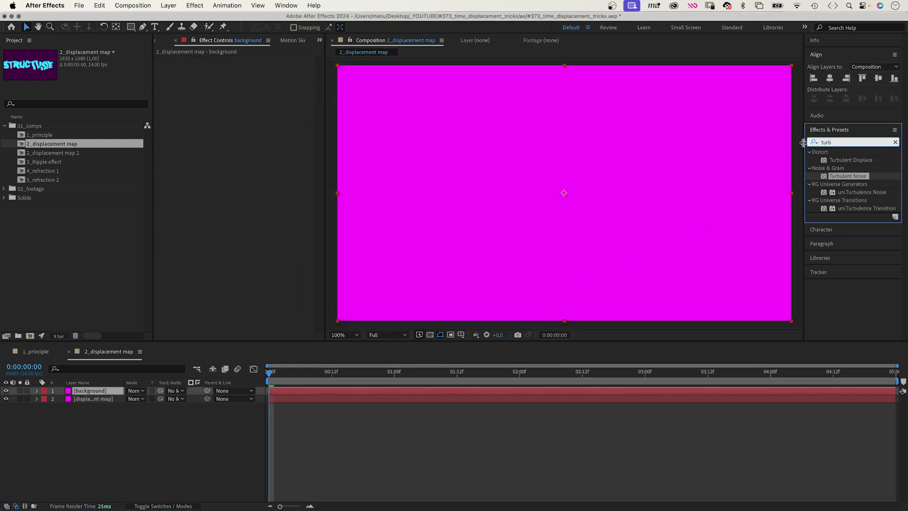
pyautogui.write('venetian')
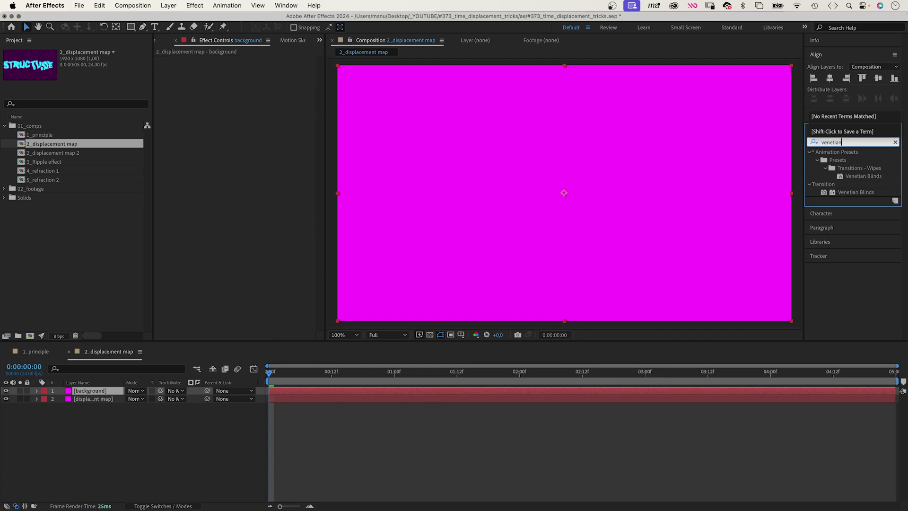
pyautogui.moveTo(857, 192); pyautogui.dragTo(219, 175)
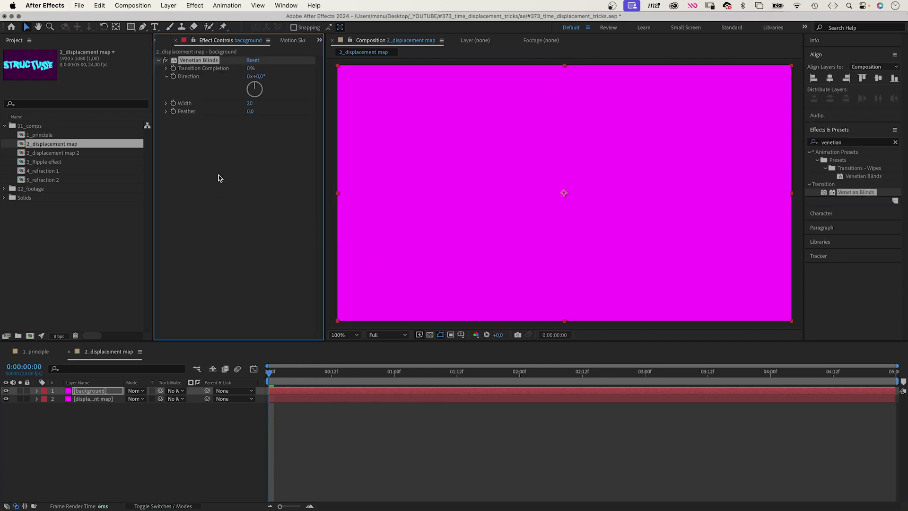
pyautogui.click(250, 69)
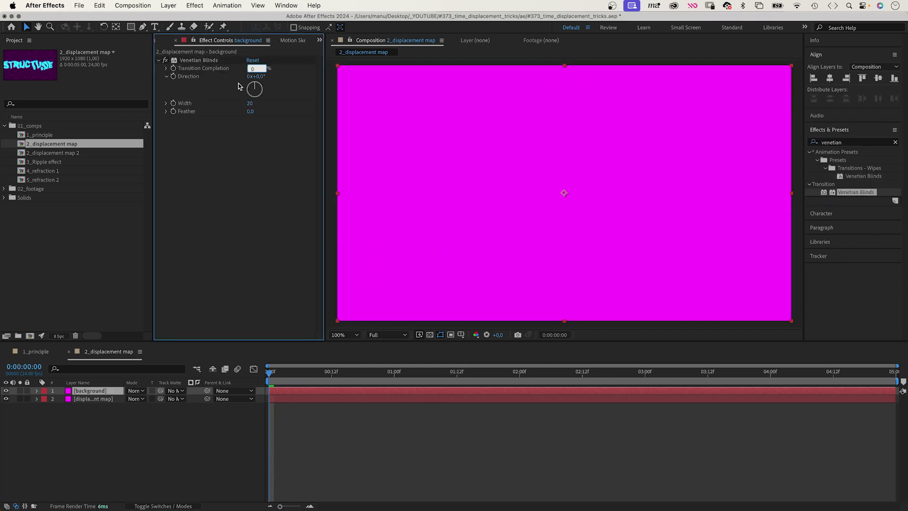
pyautogui.write('50')
pyautogui.press('Return')
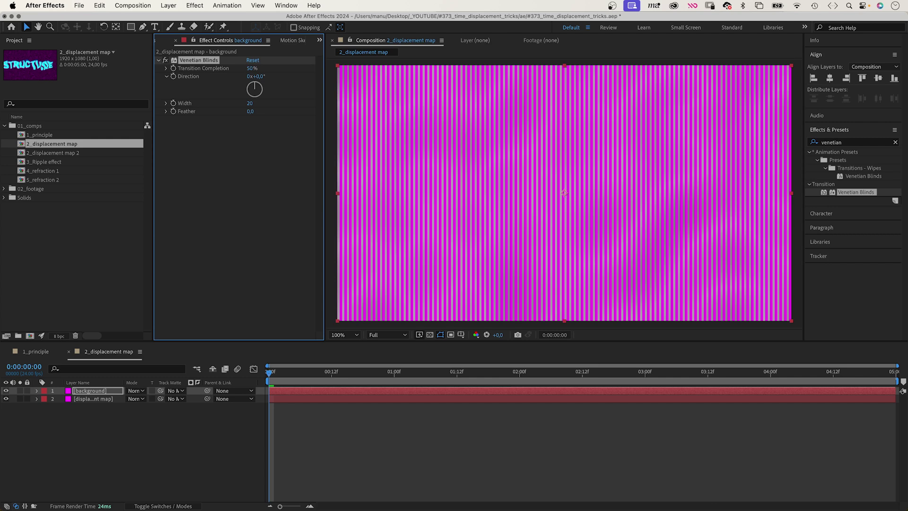
# Apply Displacement Map to background, mapped to '2. displacement map' with Effects & Masks
pyautogui.click(851, 143)
pyautogui.write('displace')
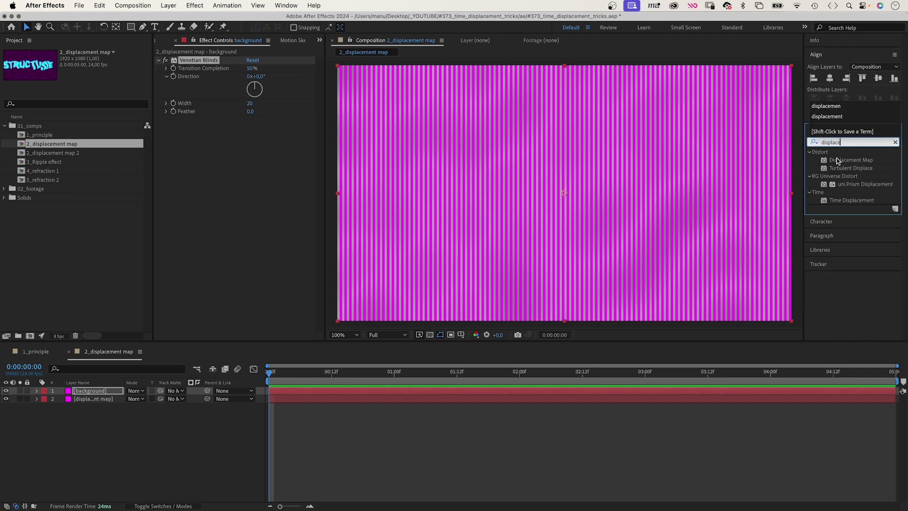
pyautogui.moveTo(837, 161); pyautogui.dragTo(71, 392)
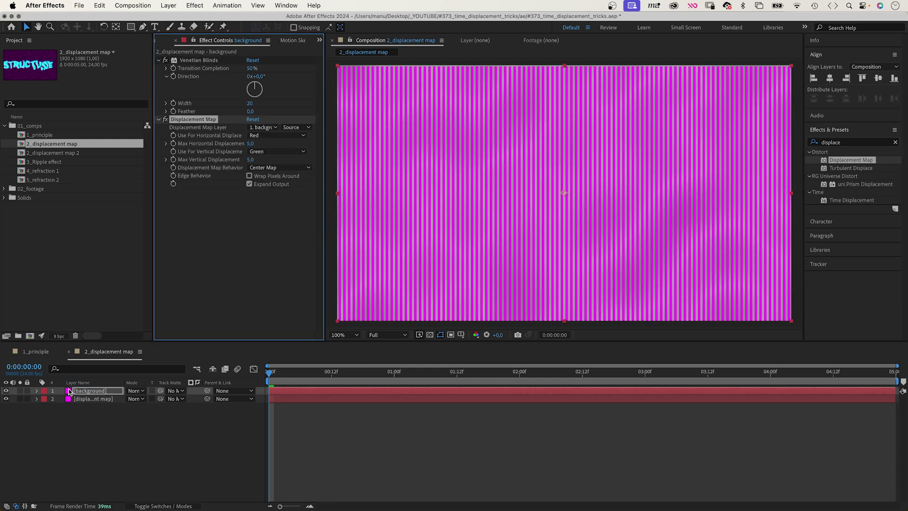
pyautogui.click(264, 127)
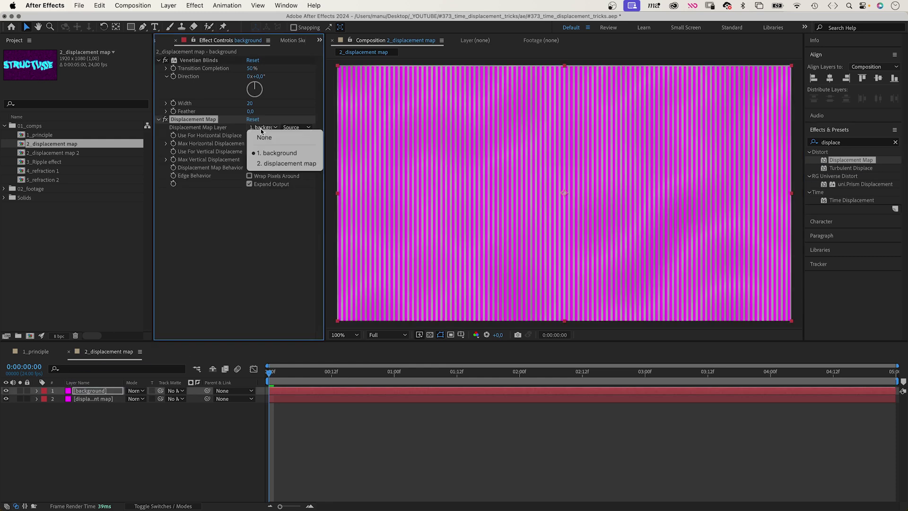
pyautogui.click(282, 165)
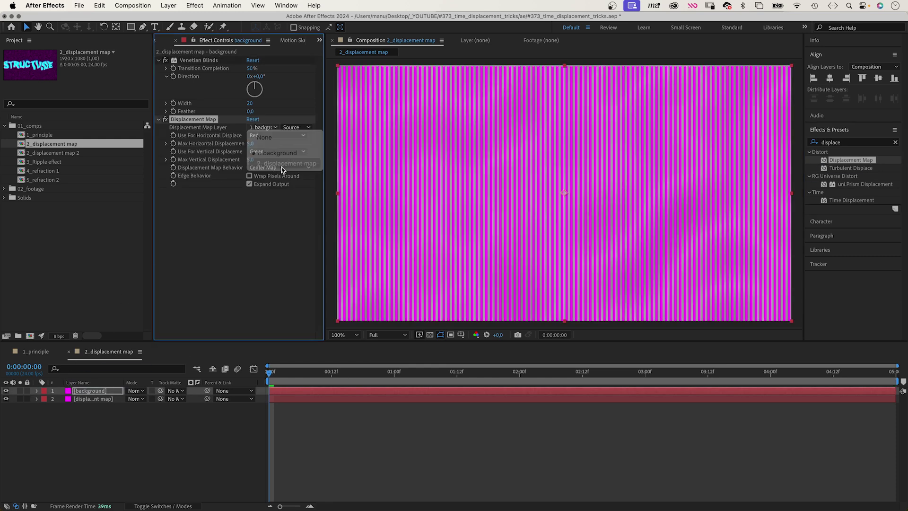
pyautogui.click(296, 127)
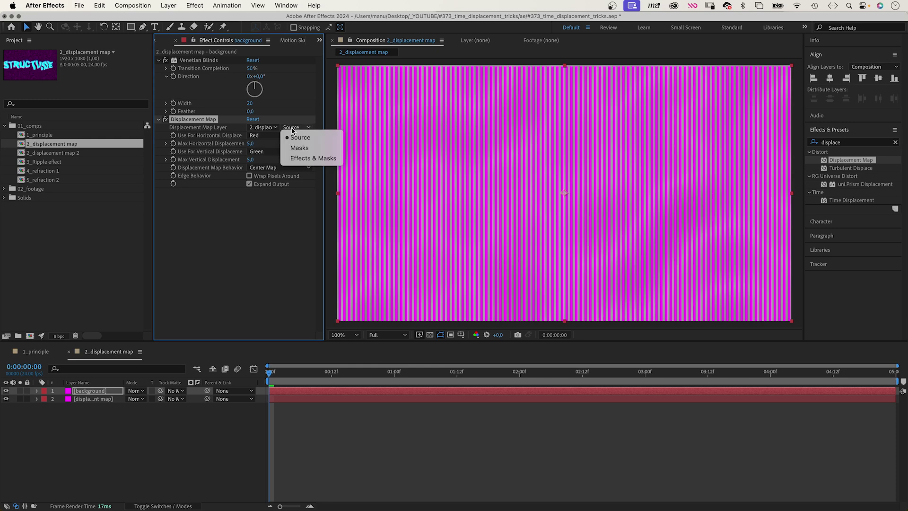
pyautogui.click(302, 160)
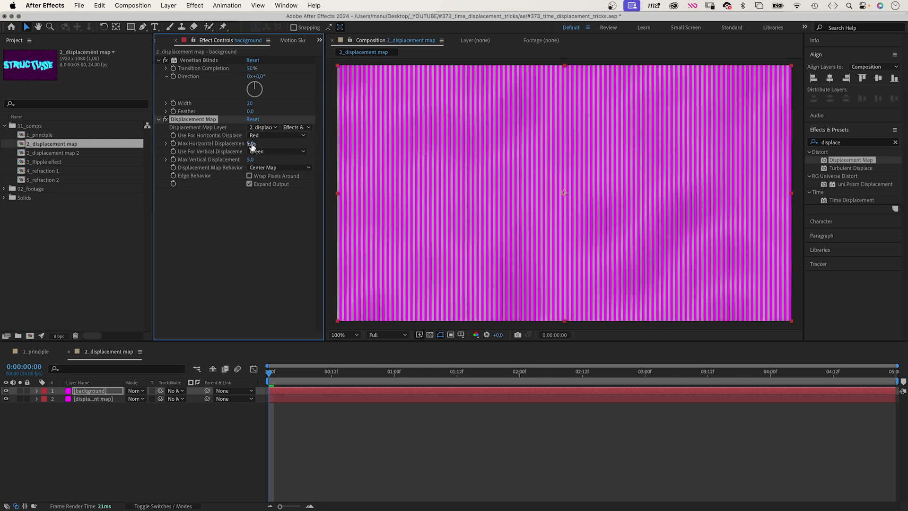
# Raise Max Horizontal Displacement to 918, enable Wrap Pixels Around, hide layer 2, and preview
pyautogui.moveTo(249, 144); pyautogui.dragTo(657, 119)
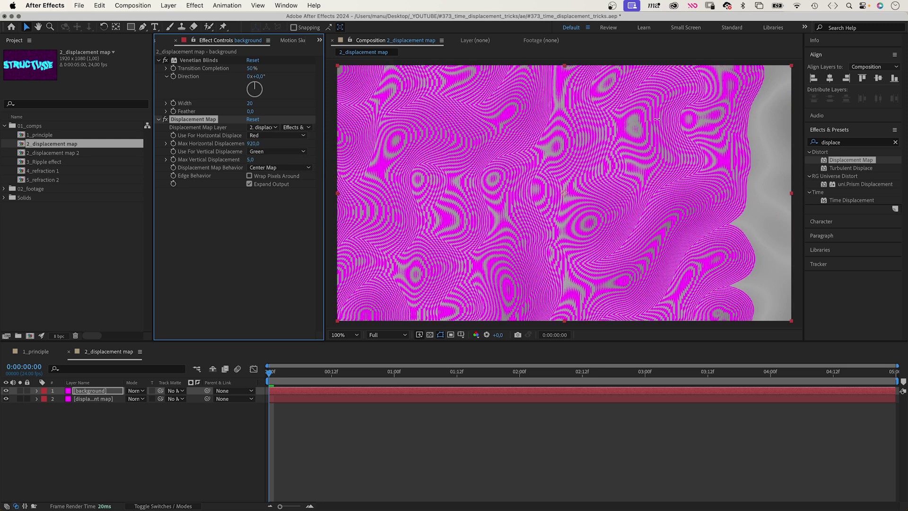
pyautogui.click(249, 177)
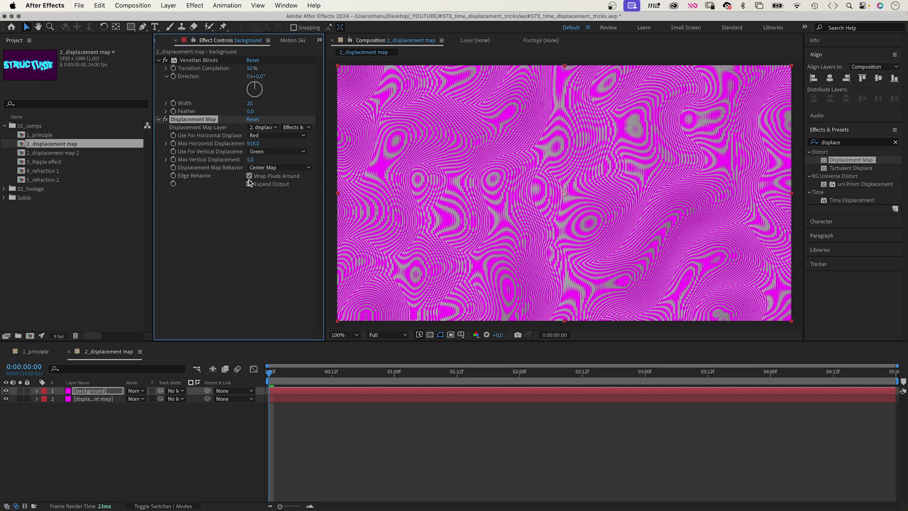
pyautogui.click(5, 399)
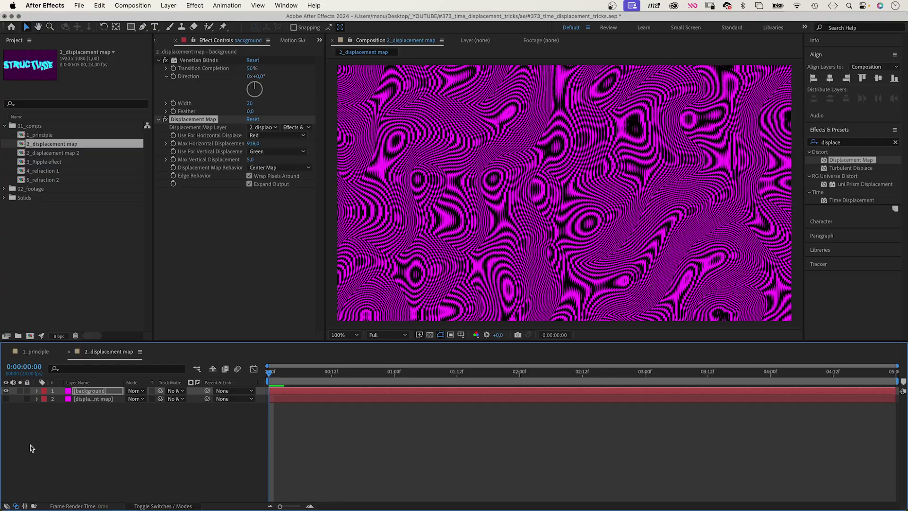
pyautogui.press('space')
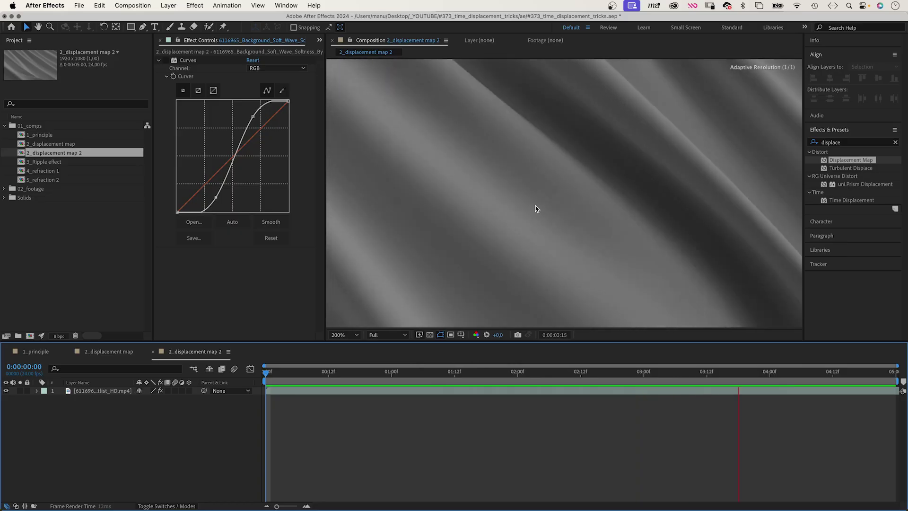
# Enable Curves on the footage layer and create a new solid named 'fabric'
pyautogui.click(164, 60)
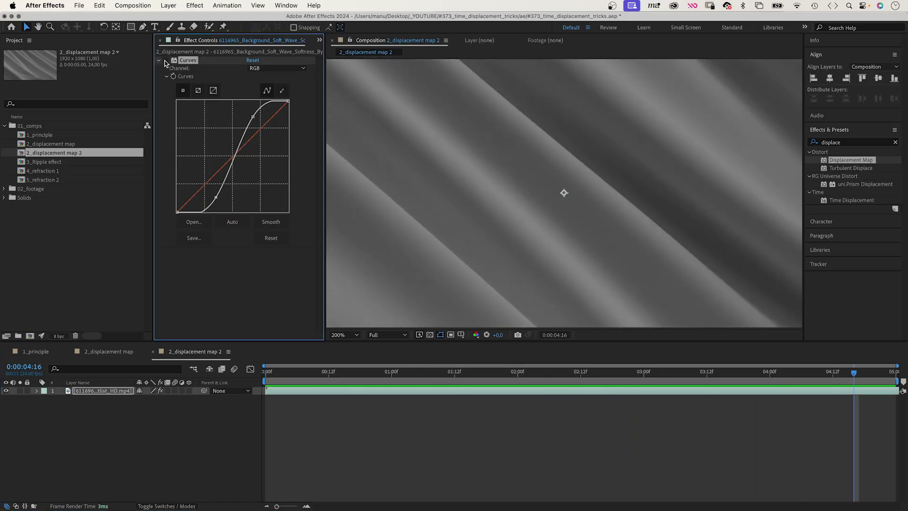
pyautogui.click(165, 60)
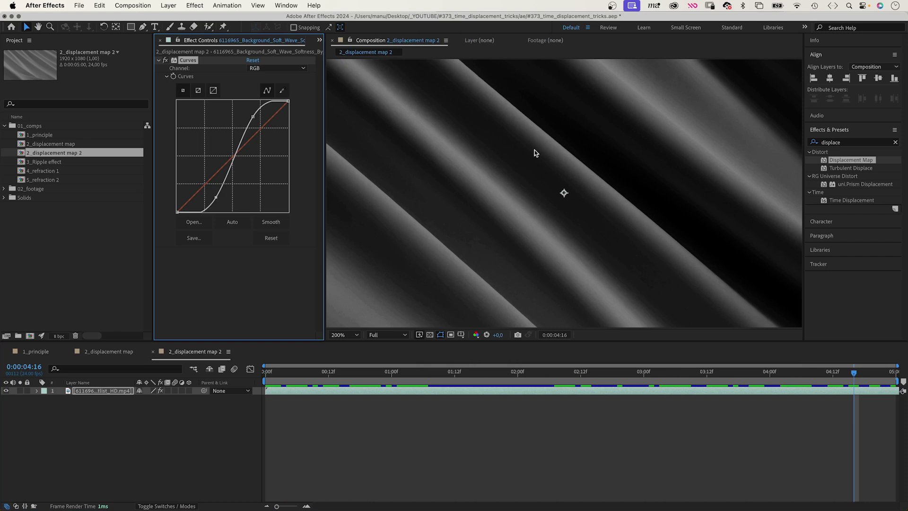
pyautogui.click(184, 453)
pyautogui.press('super+y')
pyautogui.write('fabric')
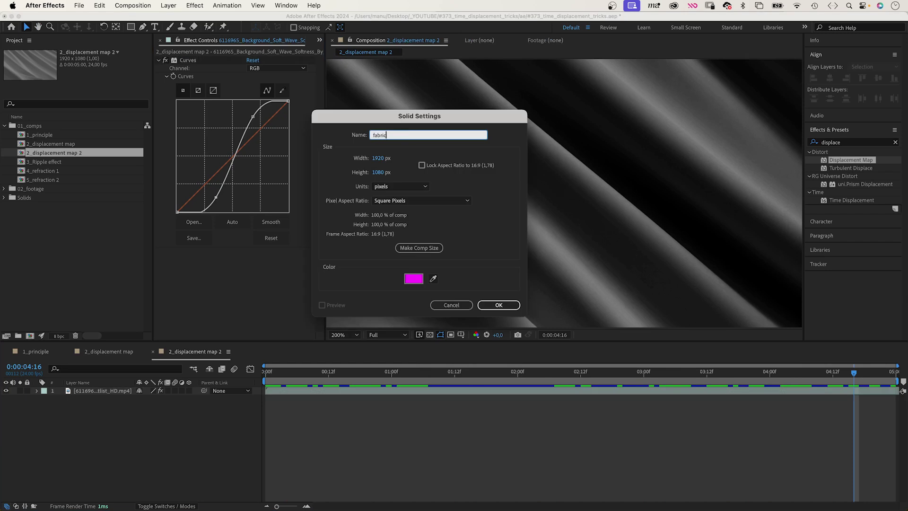
pyautogui.press('Return')
# Add Venetian Blinds to fabric at 50% completion, rotated to 77° for diagonal stripes
pyautogui.click(847, 142)
pyautogui.write('venetian')
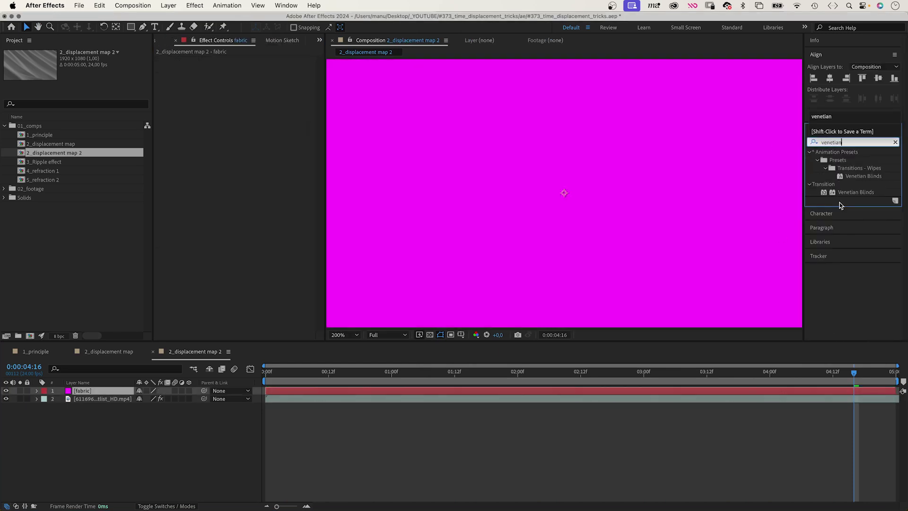
pyautogui.moveTo(854, 192); pyautogui.dragTo(245, 74)
pyautogui.click(247, 69)
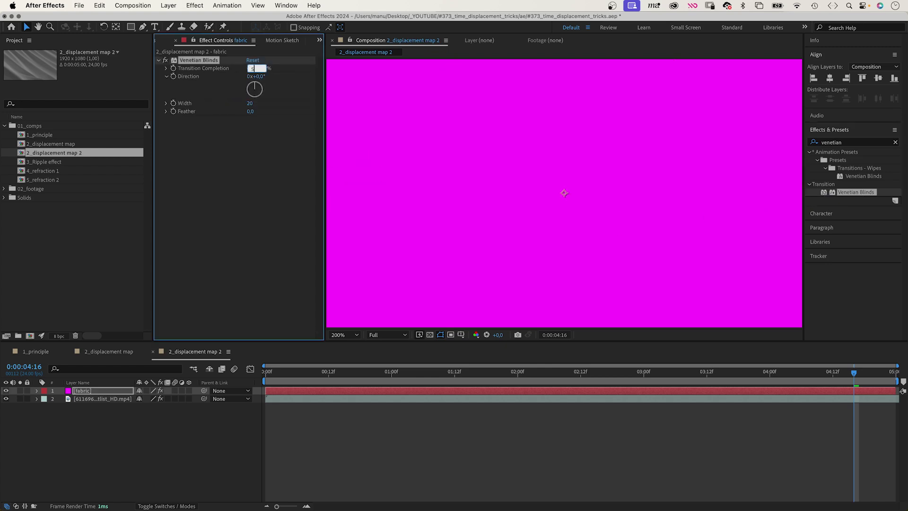
pyautogui.write('50')
pyautogui.press('Return')
pyautogui.moveTo(258, 84); pyautogui.dragTo(261, 90)
# Apply Displacement Map to fabric using the wave footage layer, horizontal displacement 71
pyautogui.click(895, 142)
pyautogui.write('displace')
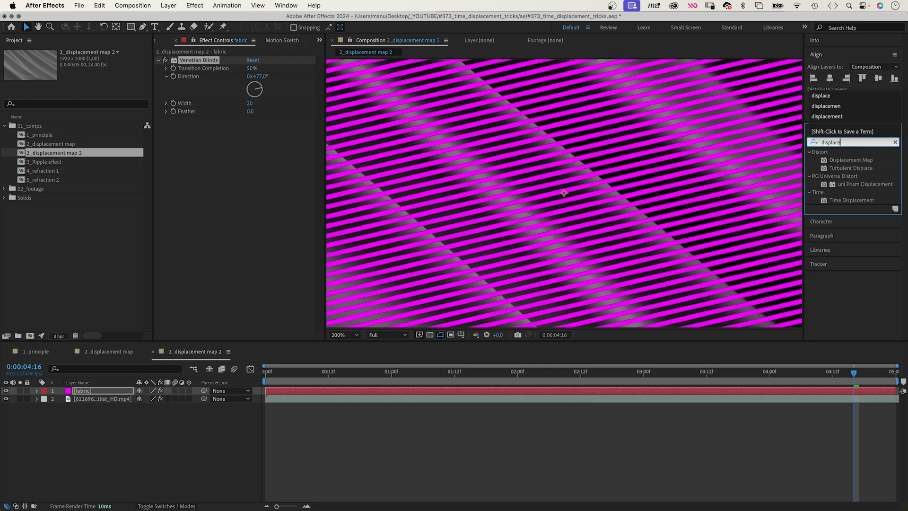
pyautogui.moveTo(851, 160); pyautogui.dragTo(98, 396)
pyautogui.click(262, 128)
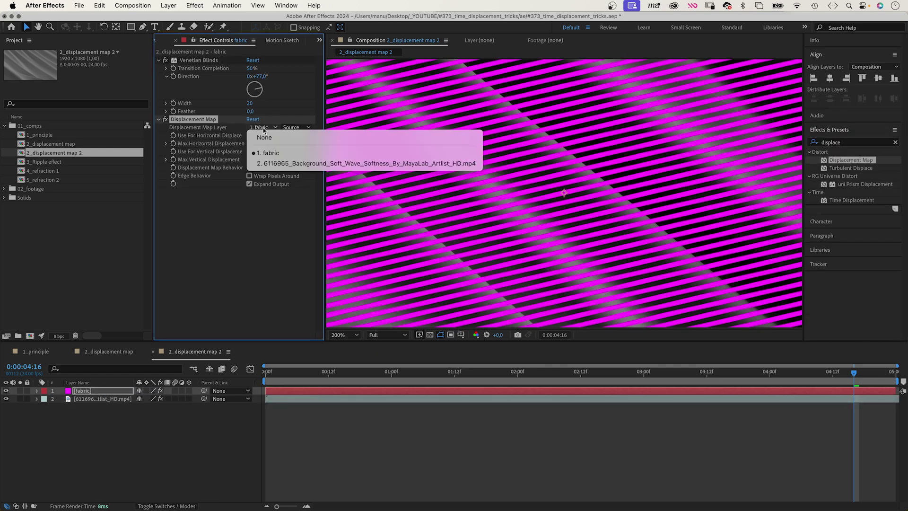
pyautogui.click(278, 164)
pyautogui.moveTo(250, 144); pyautogui.dragTo(265, 159)
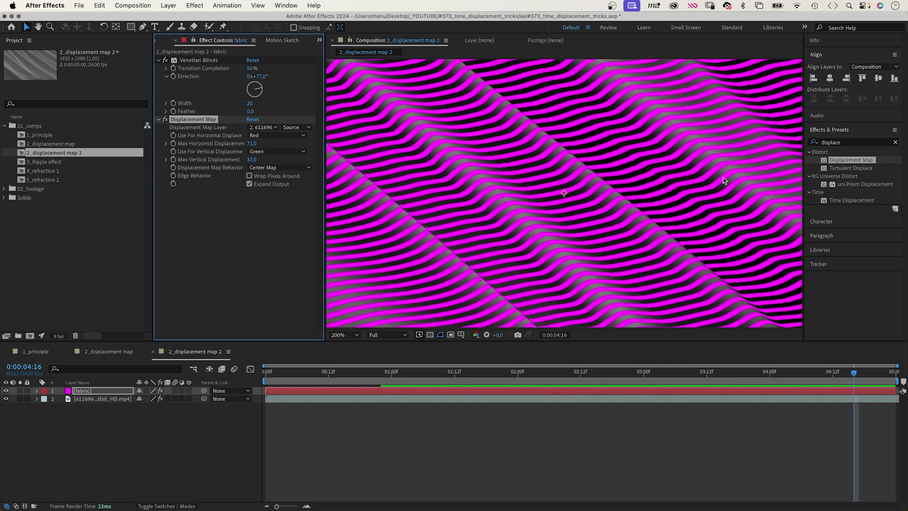
# Add Gaussian Blur to the fabric layer, blurriness 3.9
pyautogui.click(853, 143)
pyautogui.press('super+a')
pyautogui.write('gauss')
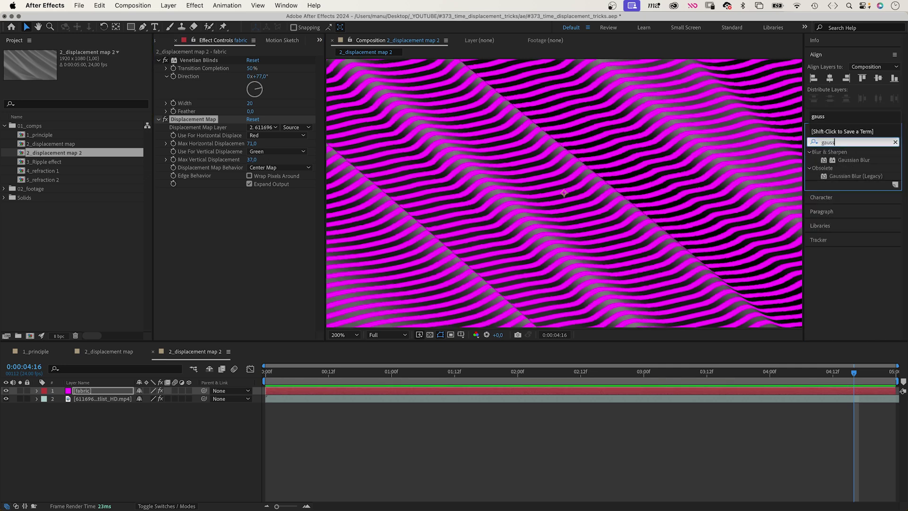
pyautogui.moveTo(827, 163); pyautogui.dragTo(186, 243)
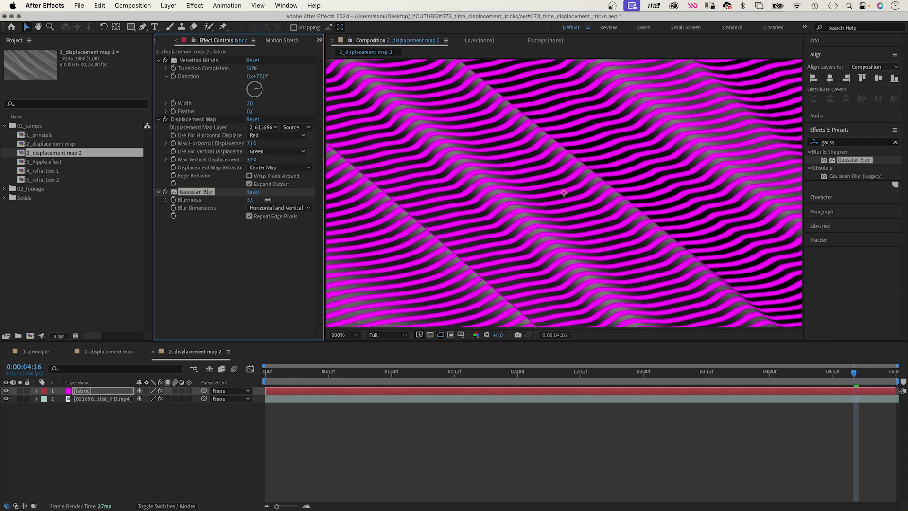
# Add Matte Choker with Choke 1 at 6, hide the grey footage layer, and preview
pyautogui.click(828, 144)
pyautogui.press('super+a')
pyautogui.write('matte')
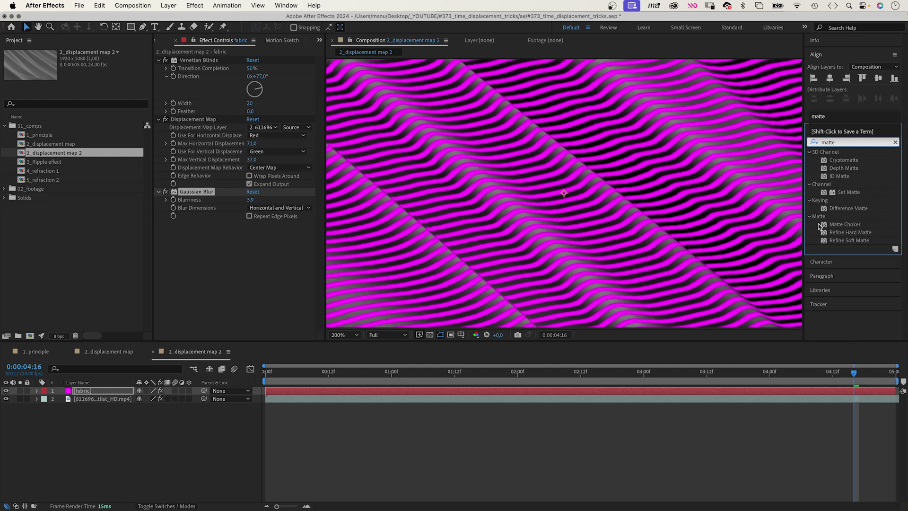
pyautogui.moveTo(820, 228); pyautogui.dragTo(259, 229)
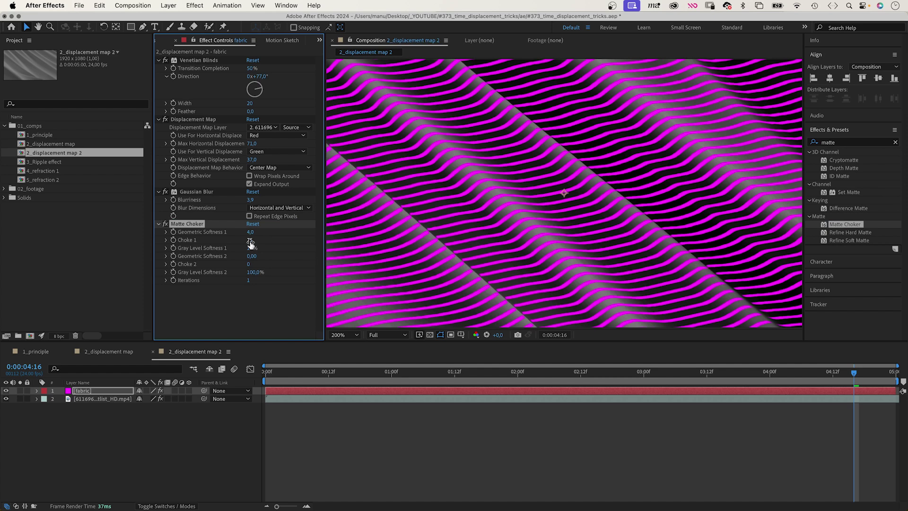
pyautogui.moveTo(250, 243); pyautogui.dragTo(211, 243)
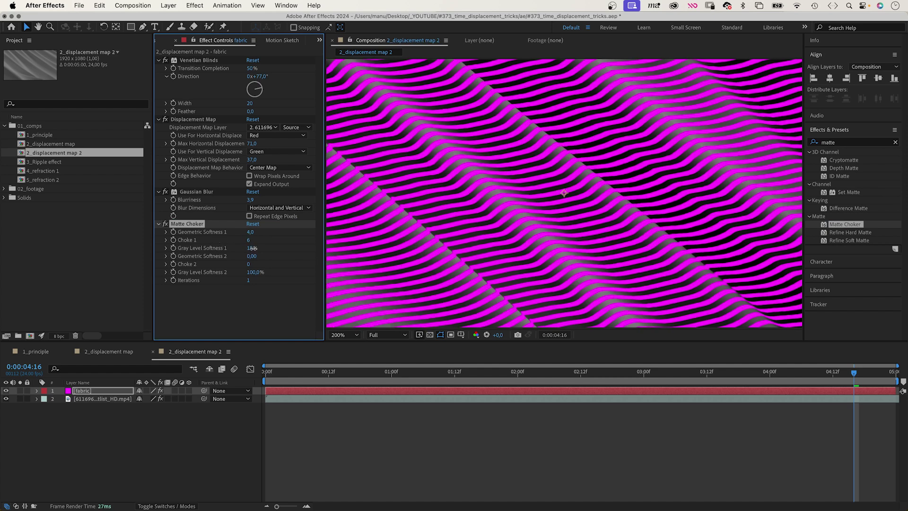
pyautogui.click(6, 399)
pyautogui.press('space')
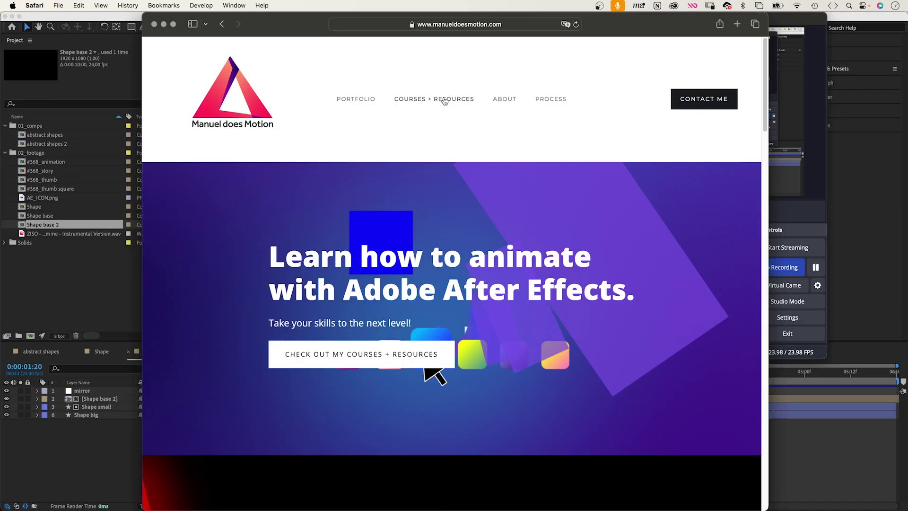
# Open the courses and resources page and scroll down through it
pyautogui.click(444, 96)
pyautogui.scroll(-5, 744, 137)
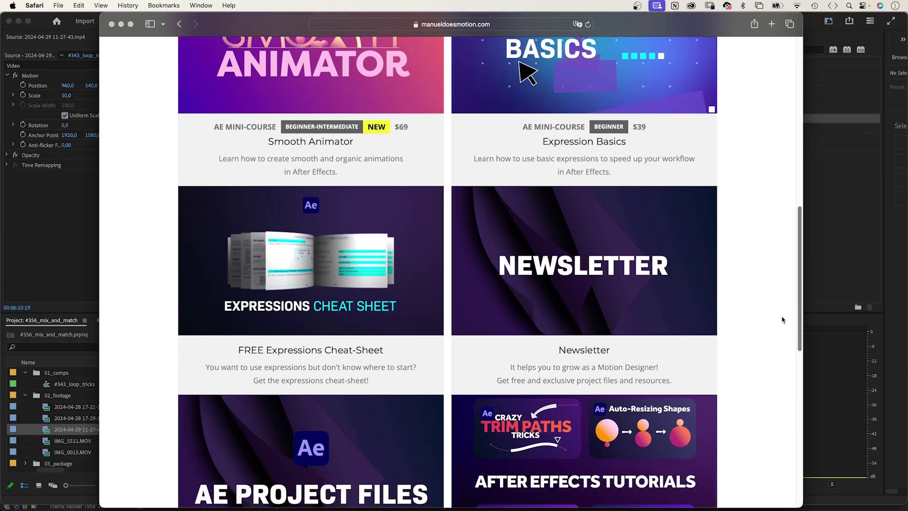
# Scroll through the Gumroad store's free $0+ After Effects project files
pyautogui.scroll(-2, 783, 326)
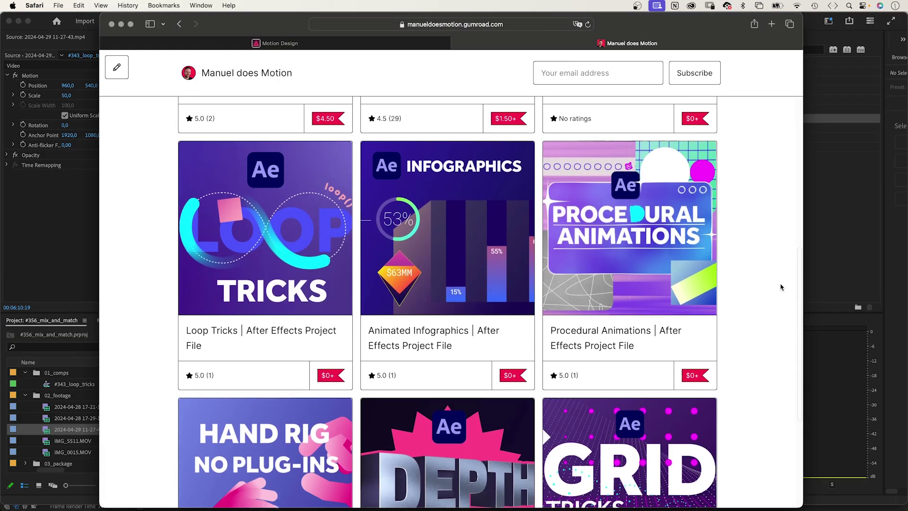
pyautogui.scroll(-10, 783, 307)
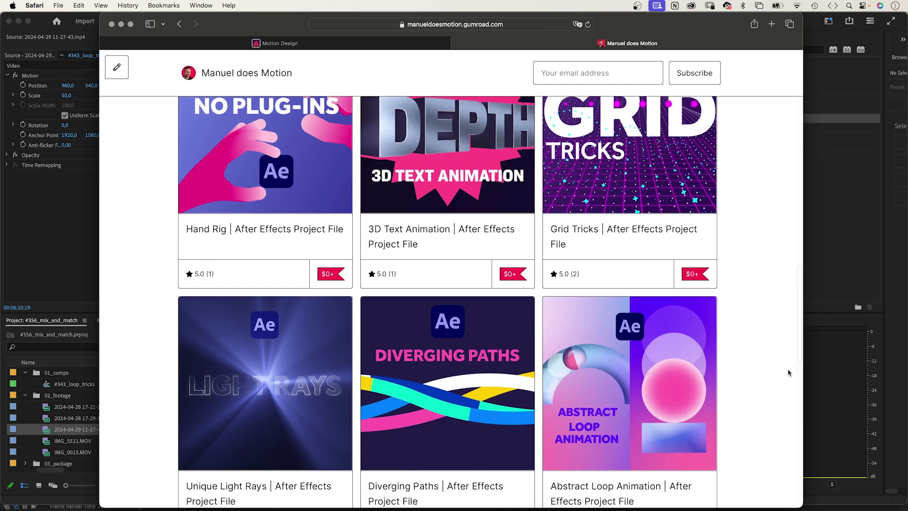
pyautogui.scroll(-9, 790, 402)
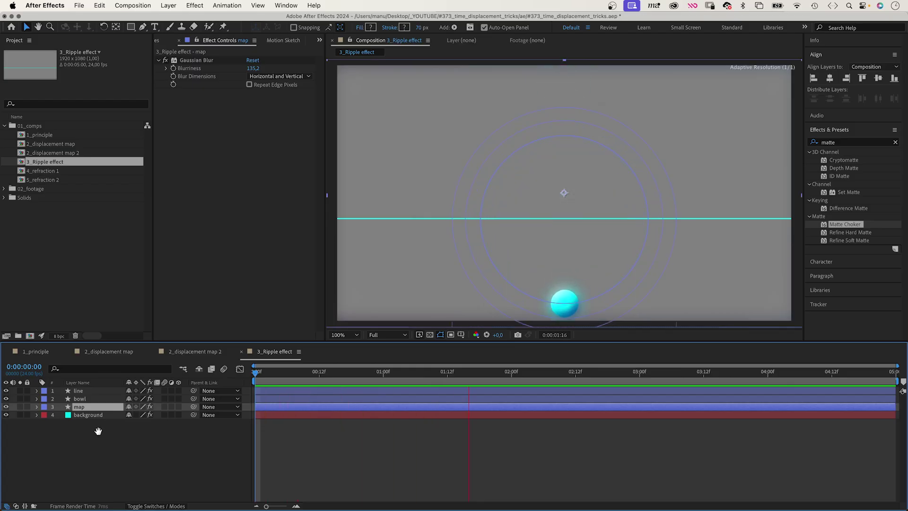
# Stop the preview and switch off the map layer's Gaussian Blur
pyautogui.press('space')
pyautogui.click(37, 407)
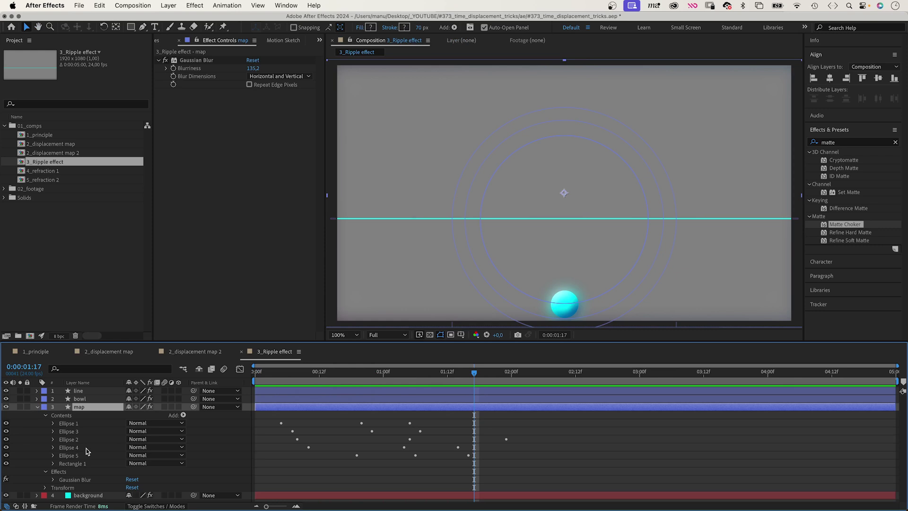
pyautogui.click(71, 465)
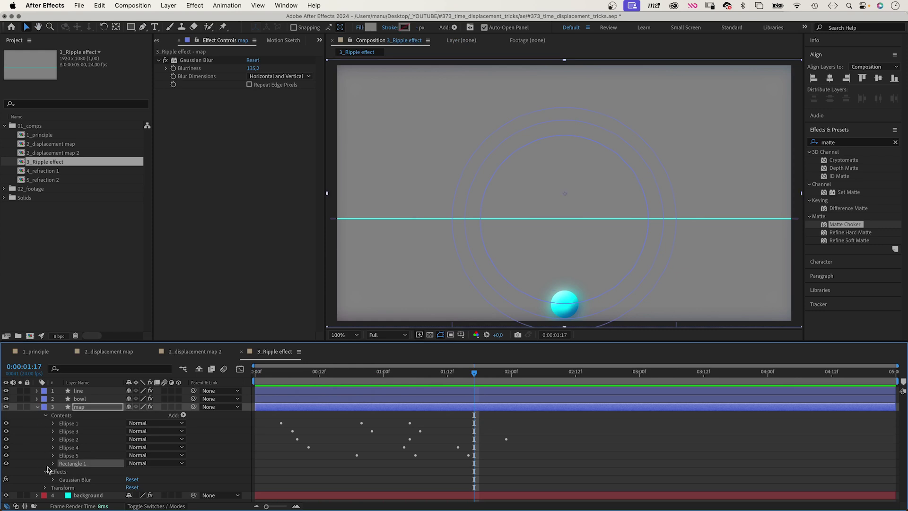
pyautogui.click(53, 463)
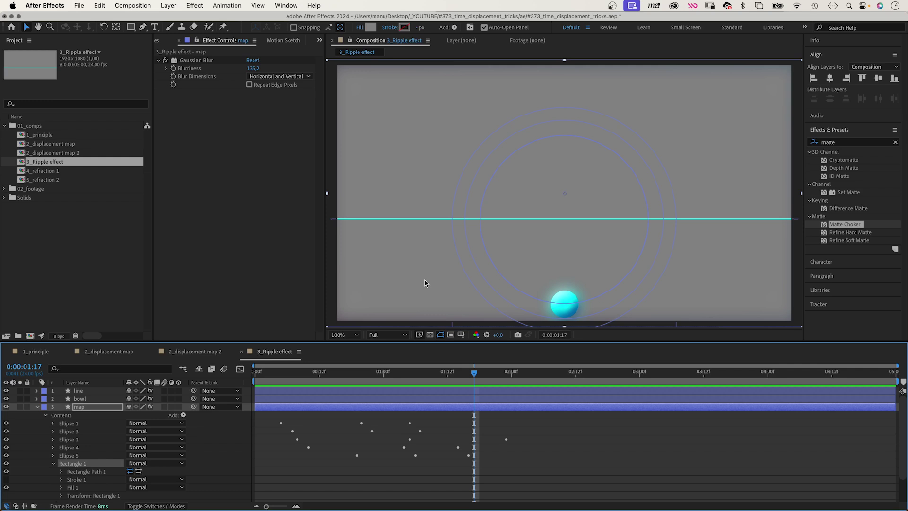
pyautogui.click(165, 60)
# Inspect Ellipse 1's Size and Opacity keyframes and preview the crisp ripple rings from the start
pyautogui.moveTo(467, 377); pyautogui.dragTo(345, 383)
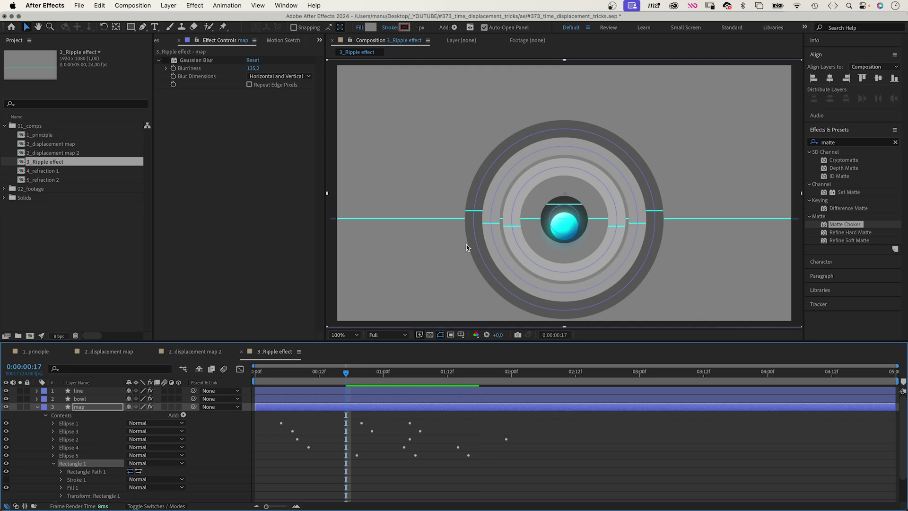
pyautogui.click(53, 424)
pyautogui.scroll(-2, 52, 433)
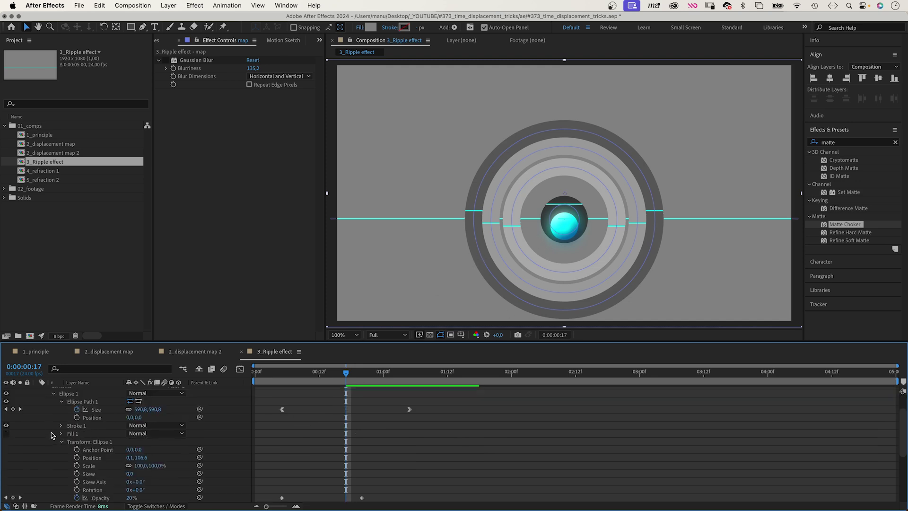
pyautogui.click(98, 410)
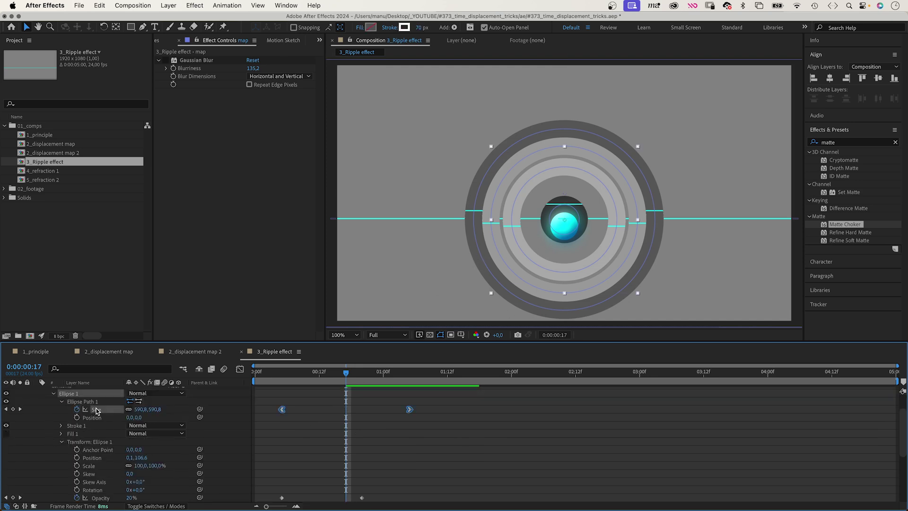
pyautogui.click(99, 500)
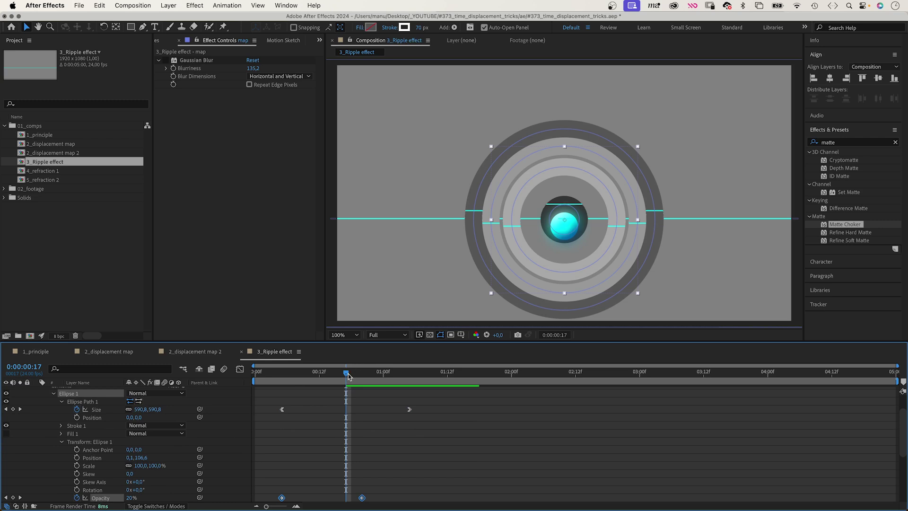
pyautogui.moveTo(347, 376); pyautogui.dragTo(248, 388)
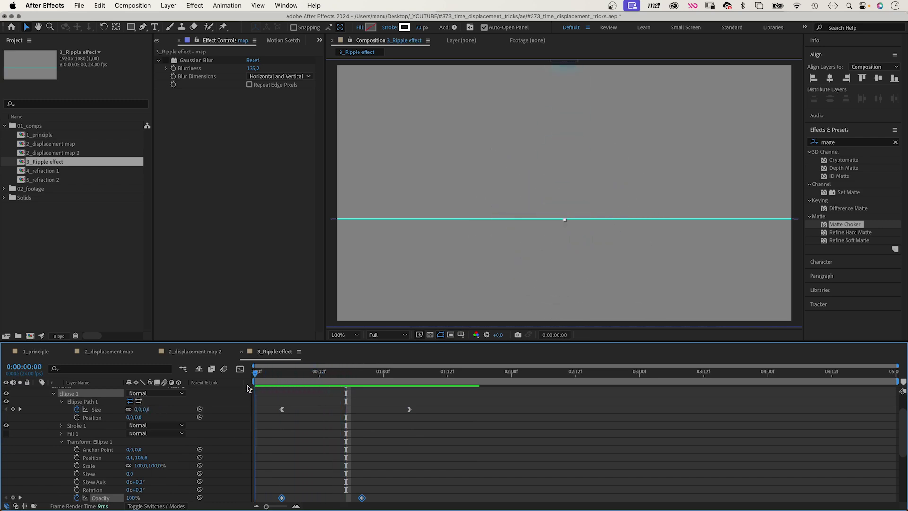
pyautogui.press('space')
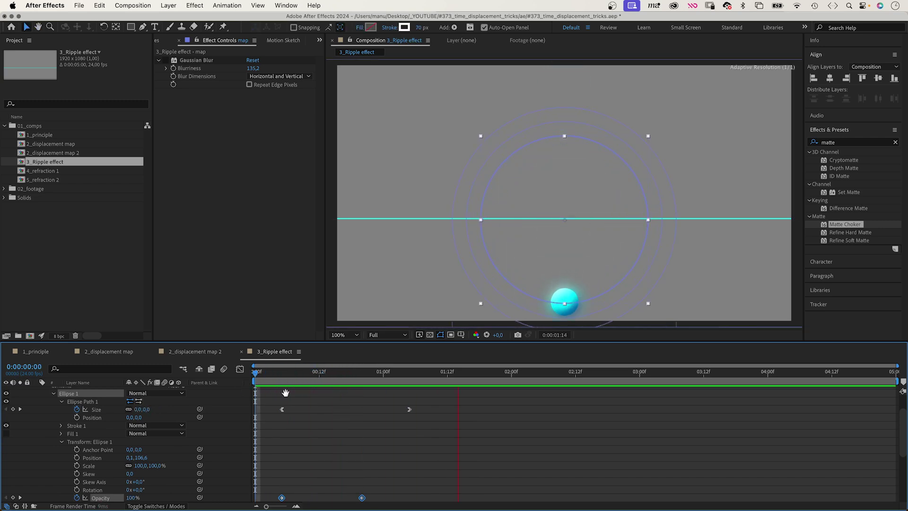
pyautogui.press('space')
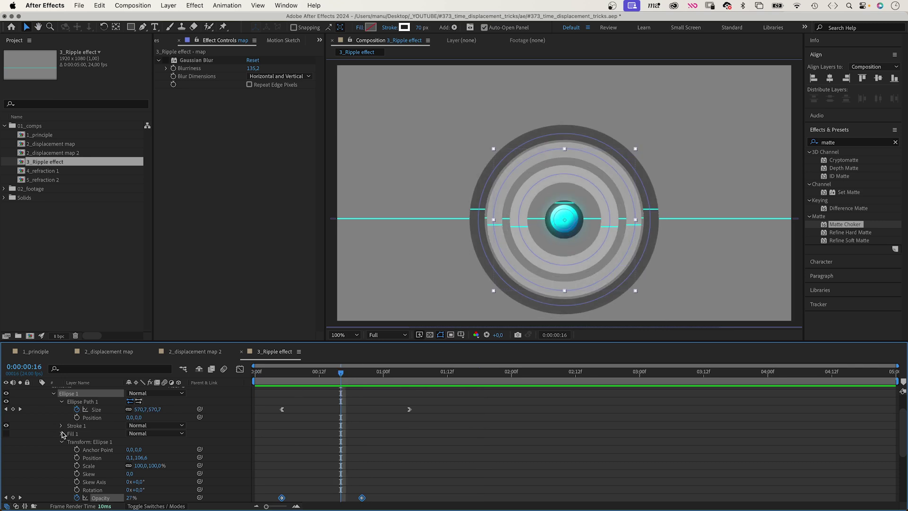
# Re-enable Gaussian Blur on the map layer, preview, and scrub the line layer rippling around the ball
pyautogui.click(50, 394)
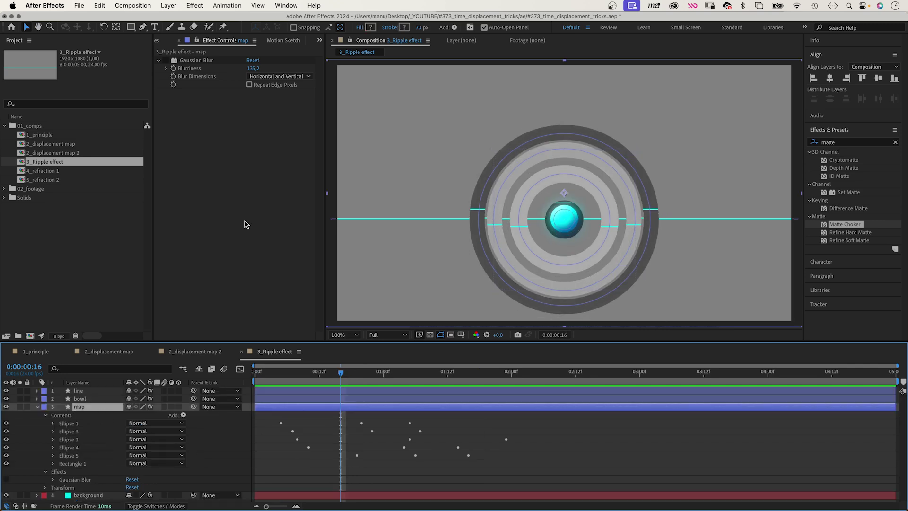
pyautogui.click(165, 60)
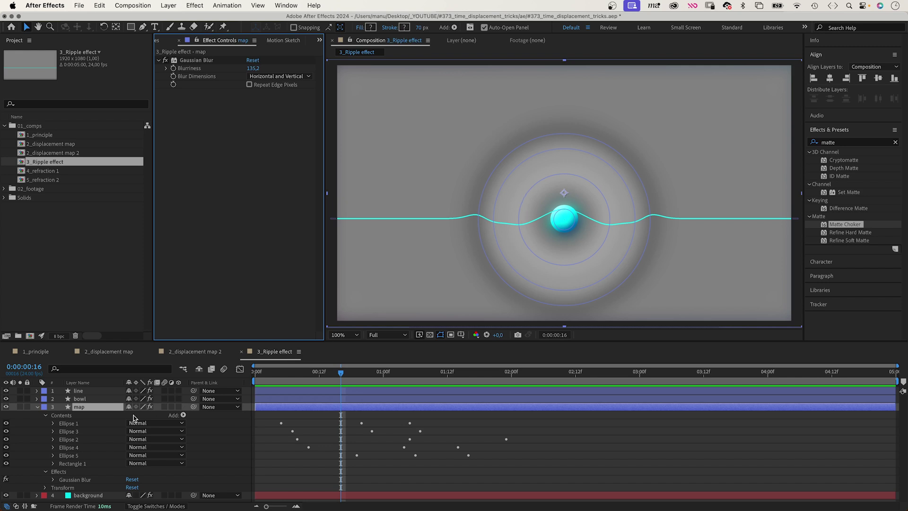
pyautogui.press('space')
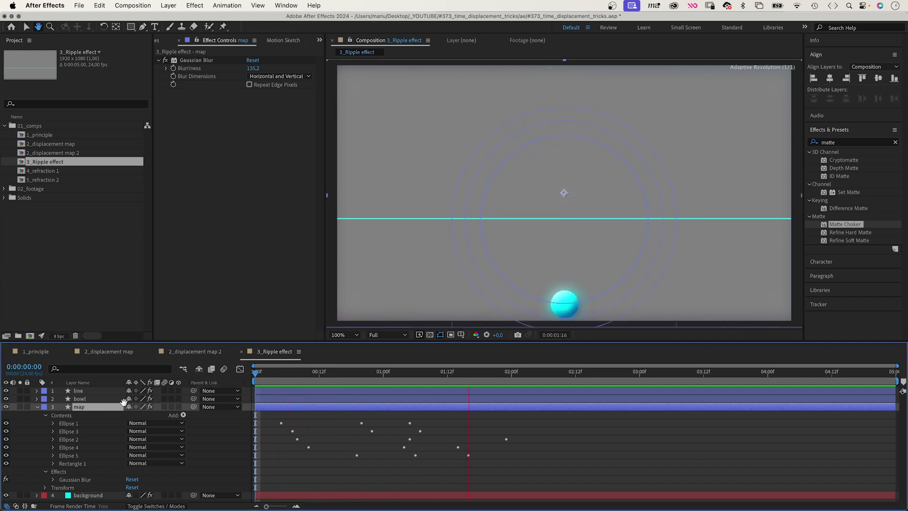
pyautogui.click(68, 392)
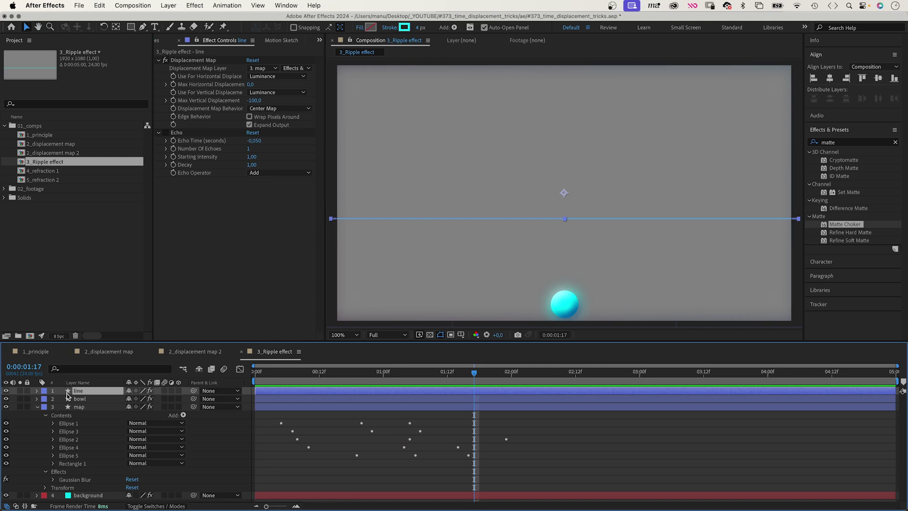
pyautogui.click(165, 138)
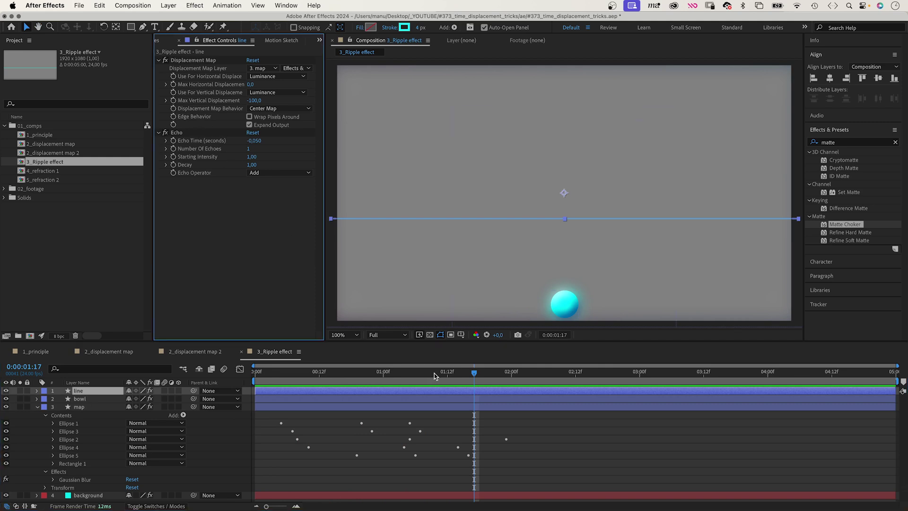
pyautogui.moveTo(434, 374); pyautogui.dragTo(327, 385)
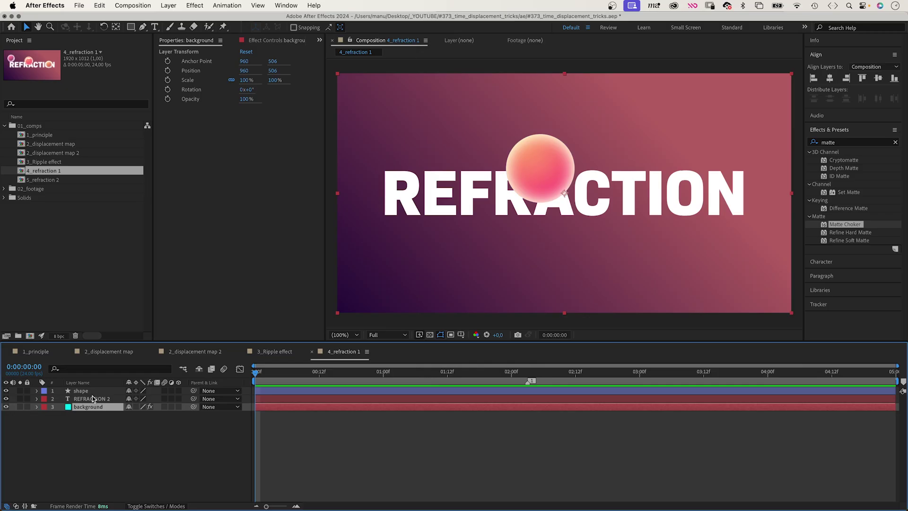
# Confirm the circle's shape layer uses a peach-to-pink Radial Gradient fill
pyautogui.click(93, 399)
pyautogui.click(84, 391)
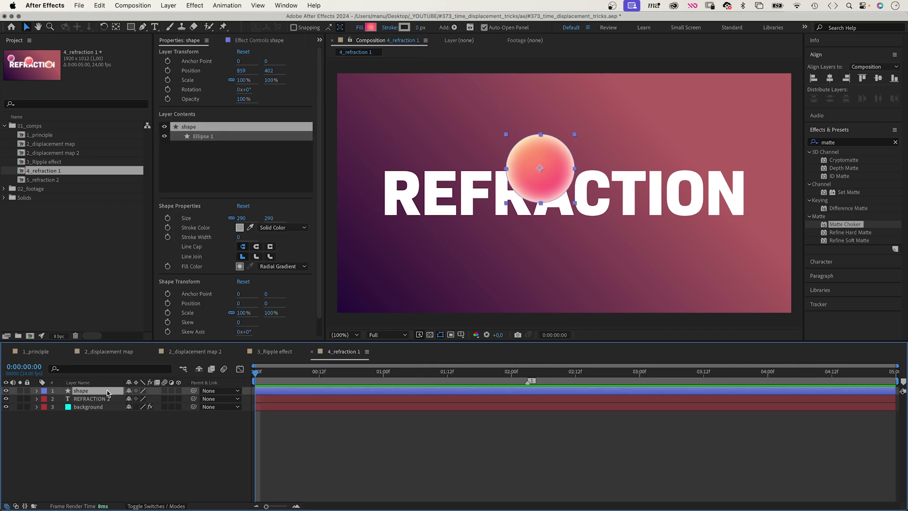
pyautogui.click(361, 30)
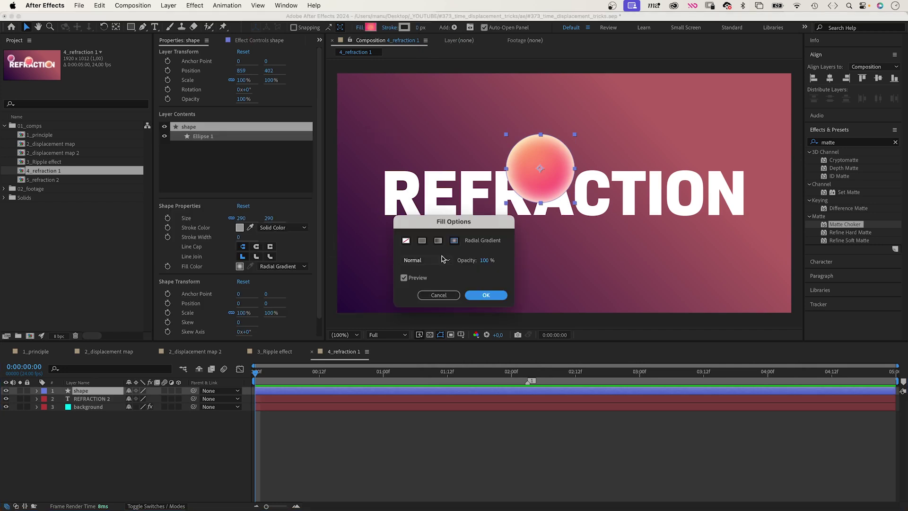
pyautogui.click(484, 295)
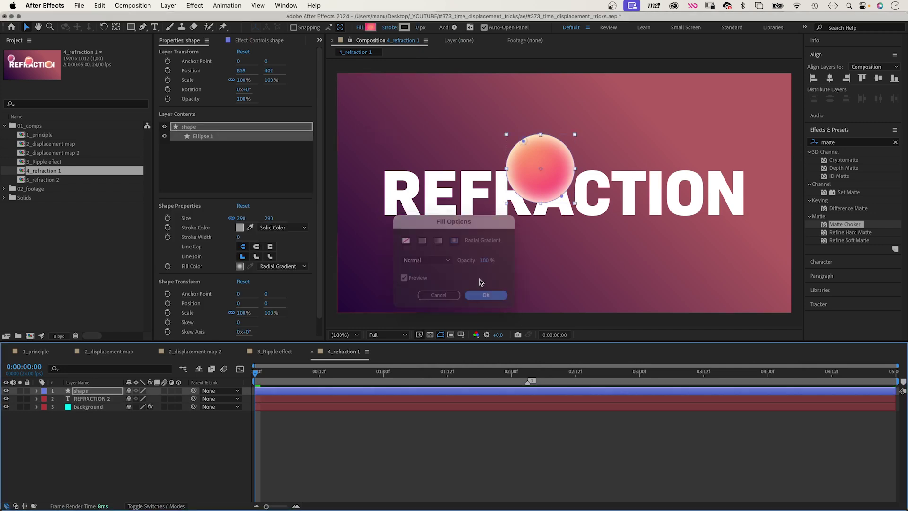
pyautogui.click(371, 27)
pyautogui.click(625, 53)
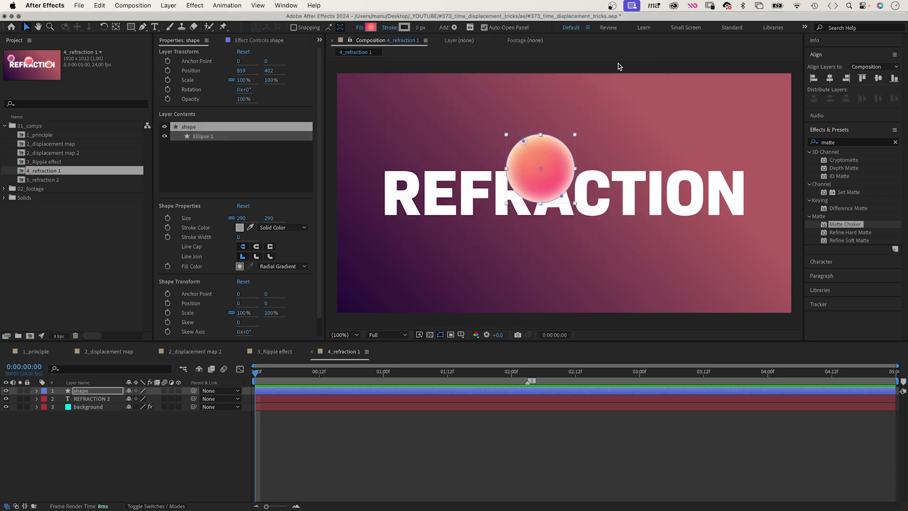
# Expand the shape layer's Layer Styles to show the Inner Glow settings
pyautogui.click(36, 391)
pyautogui.click(45, 407)
pyautogui.click(45, 416)
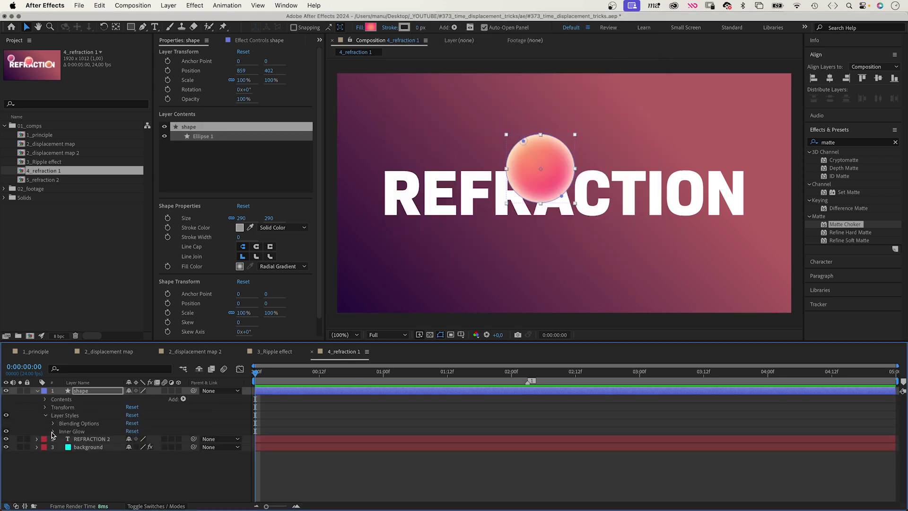
pyautogui.click(53, 432)
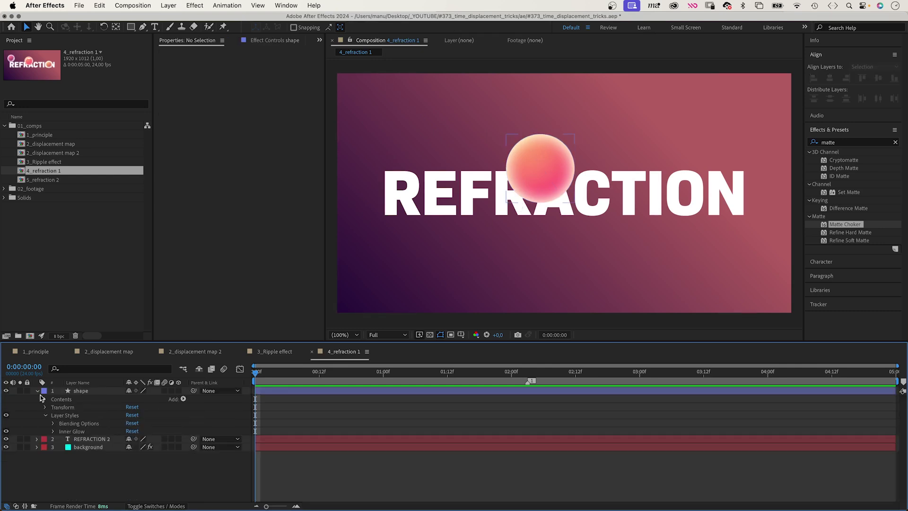
# Duplicate the circle's shape layer and rename the copy 'shape map'
pyautogui.press('super+d')
pyautogui.press('Return')
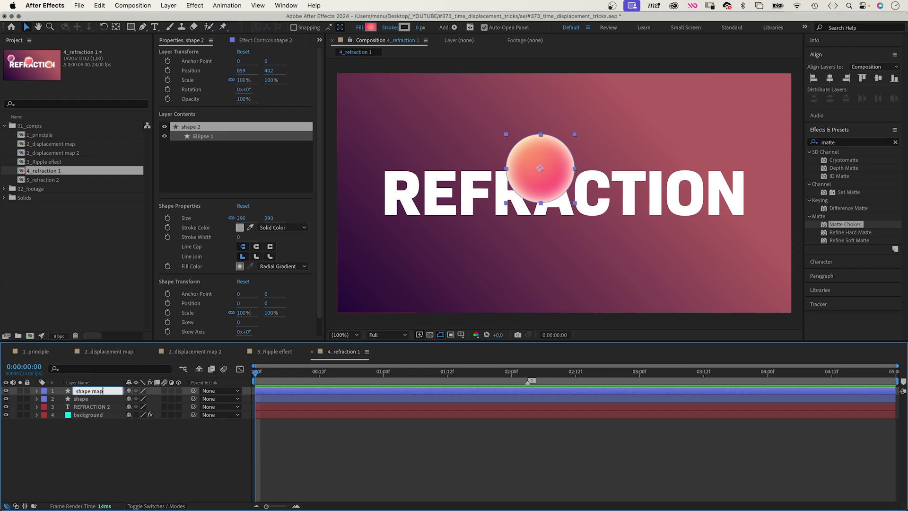
pyautogui.write('shape map')
pyautogui.press('Return')
# Delete the copy's layer styles and parent shape map to the original shape layer
pyautogui.click(37, 391)
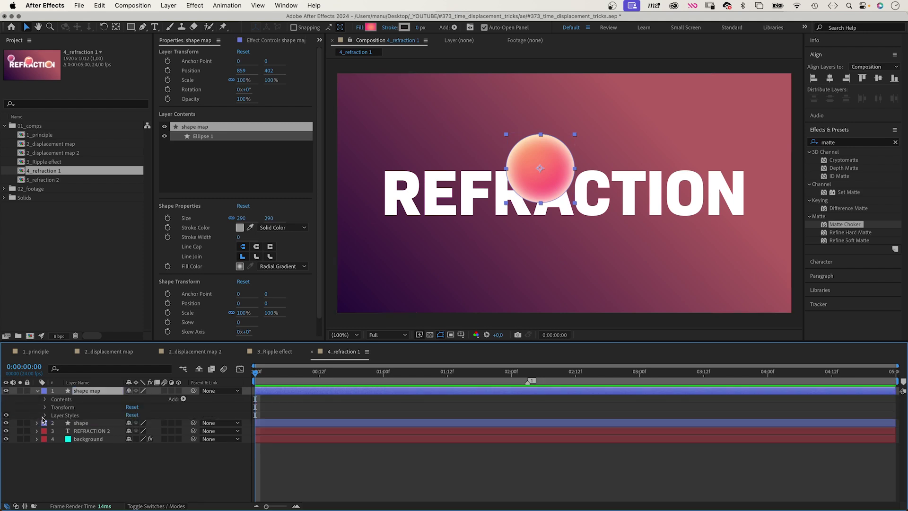
pyautogui.click(62, 416)
pyautogui.press('Delete')
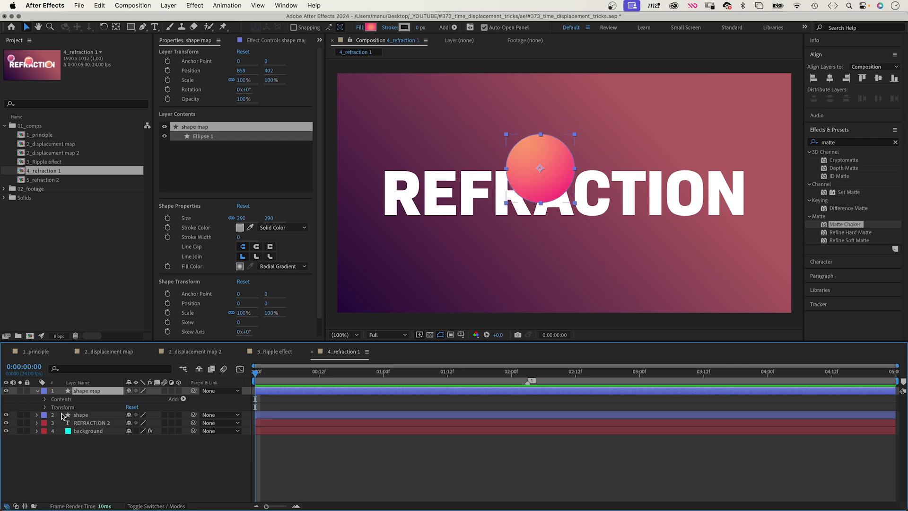
pyautogui.moveTo(193, 392); pyautogui.dragTo(90, 416)
# Set shape map's radial gradient to white-to-grey and centre its start point on the sphere
pyautogui.click(370, 28)
pyautogui.click(404, 88)
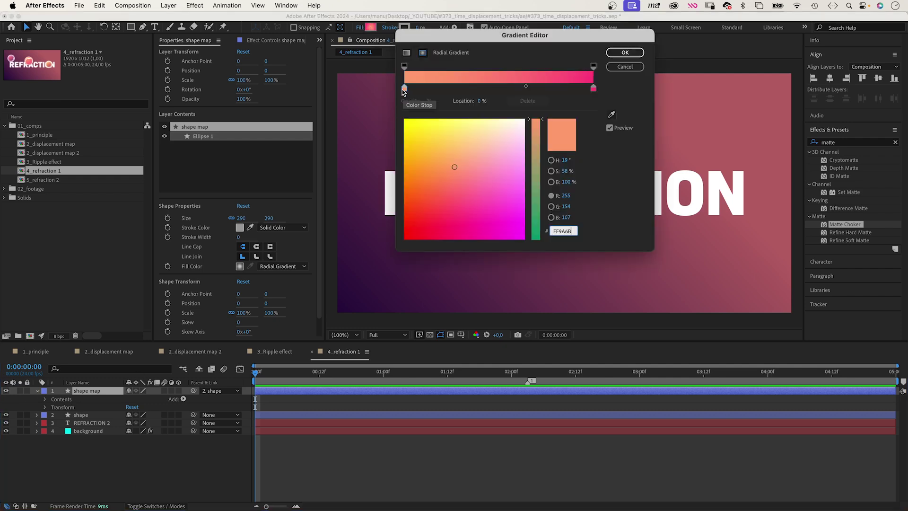
pyautogui.moveTo(513, 137); pyautogui.dragTo(556, 108)
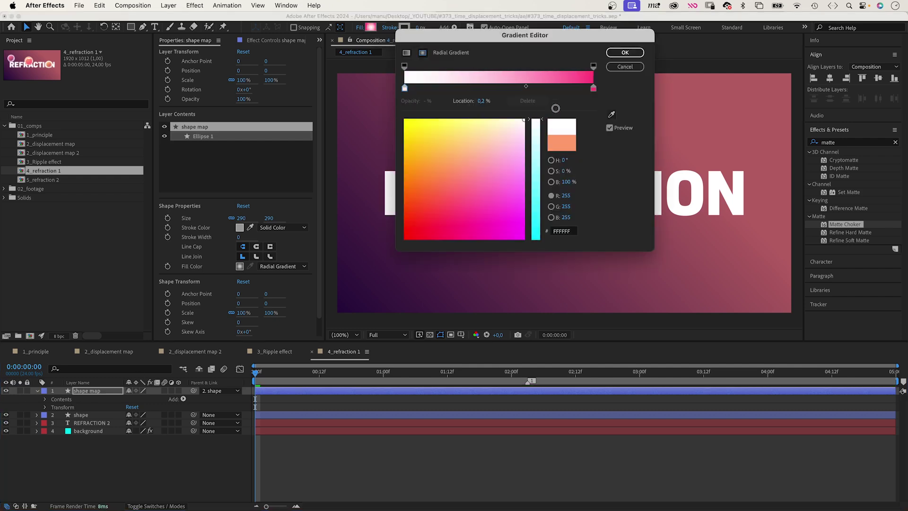
pyautogui.click(593, 88)
pyautogui.moveTo(473, 156); pyautogui.dragTo(525, 119)
pyautogui.moveTo(566, 182); pyautogui.dragTo(539, 182)
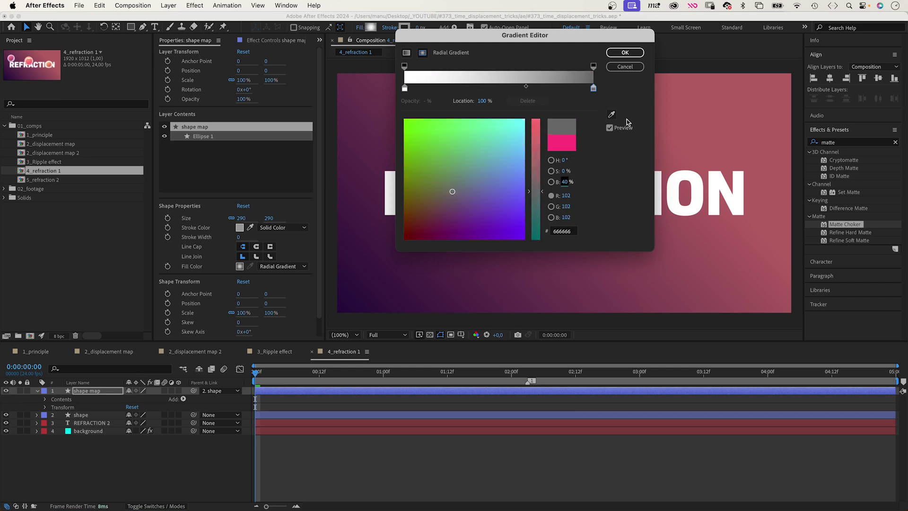
pyautogui.click(622, 54)
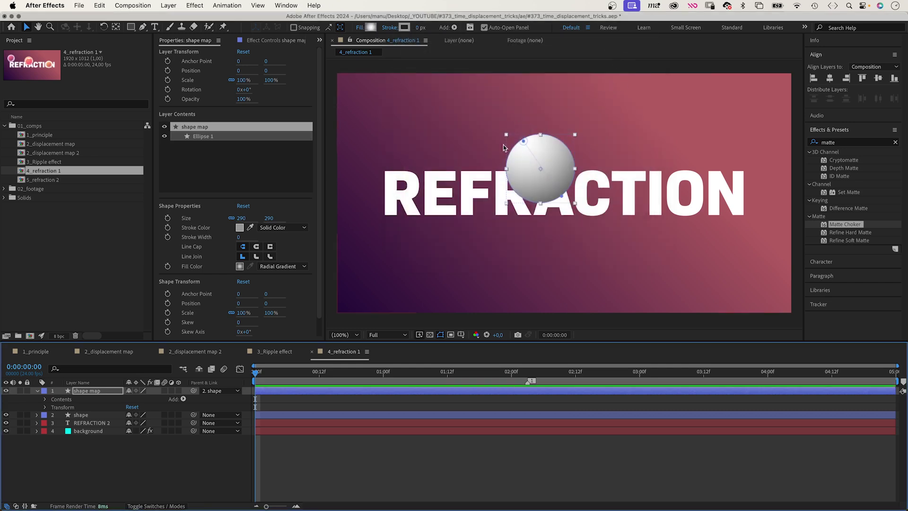
pyautogui.moveTo(523, 143); pyautogui.dragTo(541, 169)
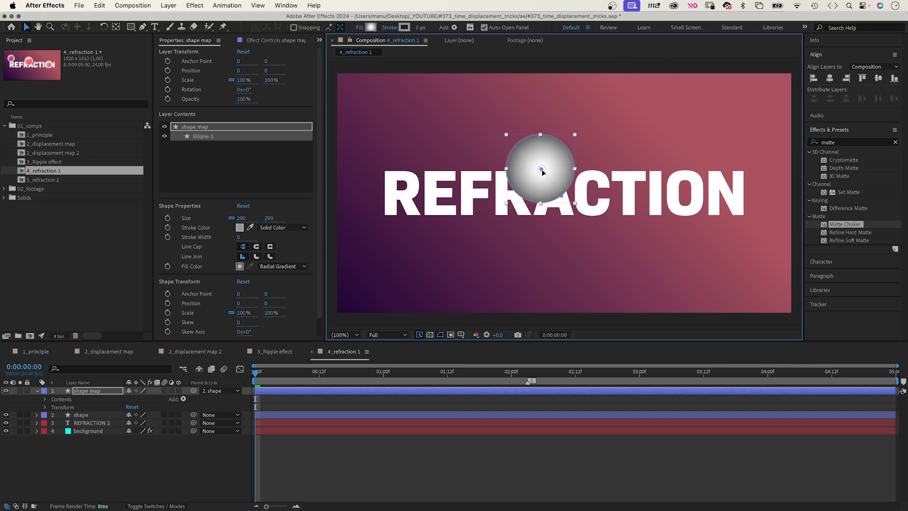
# Move the gradient's white stop to 70.6% and its midpoint to 86.1%
pyautogui.click(372, 28)
pyautogui.moveTo(528, 88); pyautogui.dragTo(568, 88)
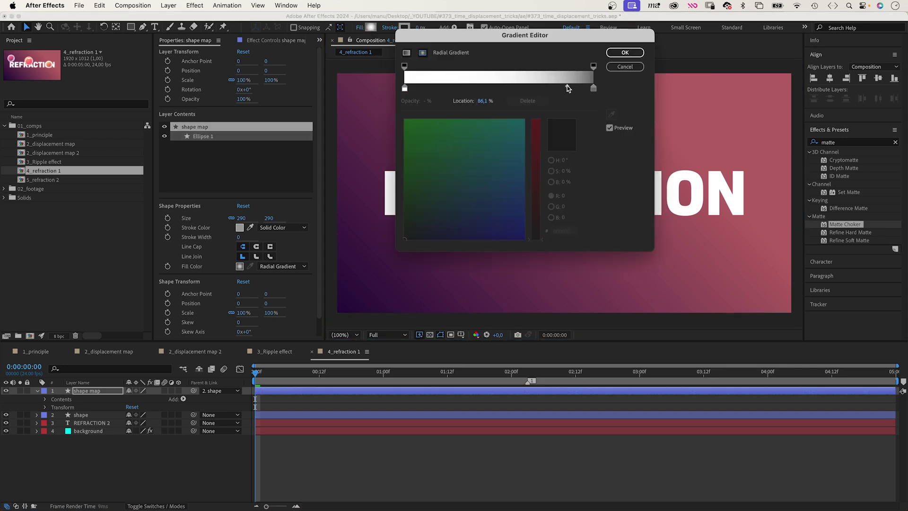
pyautogui.moveTo(404, 88); pyautogui.dragTo(538, 89)
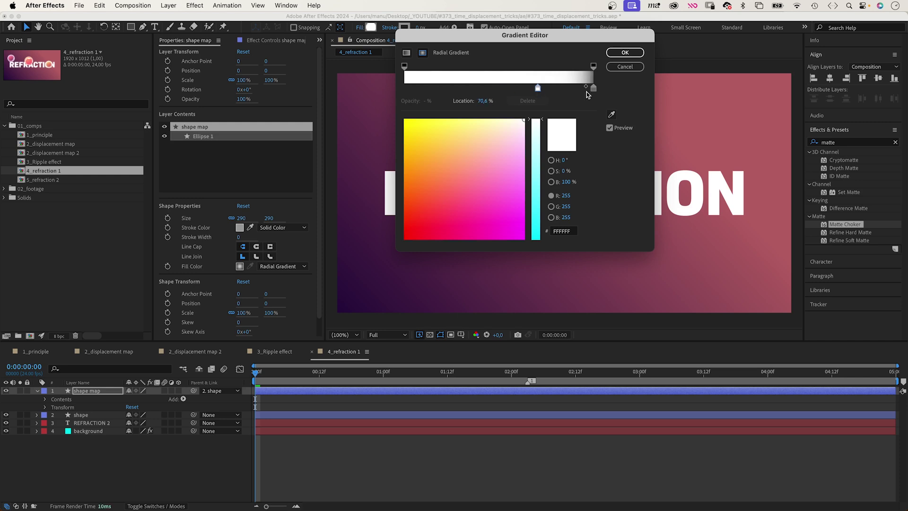
pyautogui.click(586, 87)
pyautogui.click(625, 52)
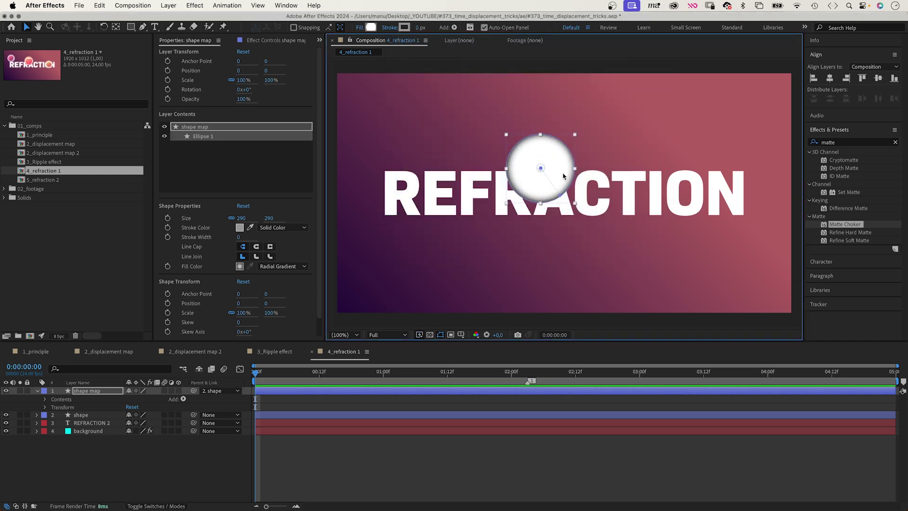
pyautogui.click(87, 424)
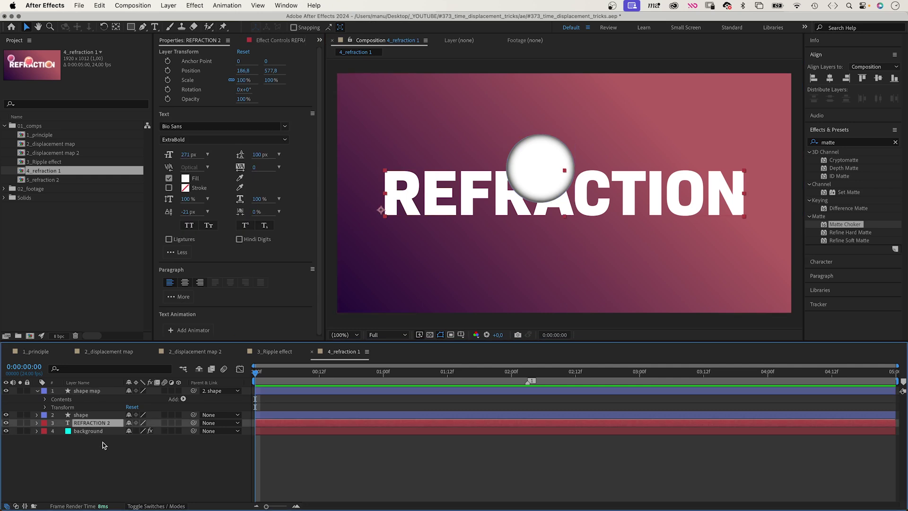
# Set REFRACTION 2's track matte to shape map, inverted, and check it soloed
pyautogui.click(156, 506)
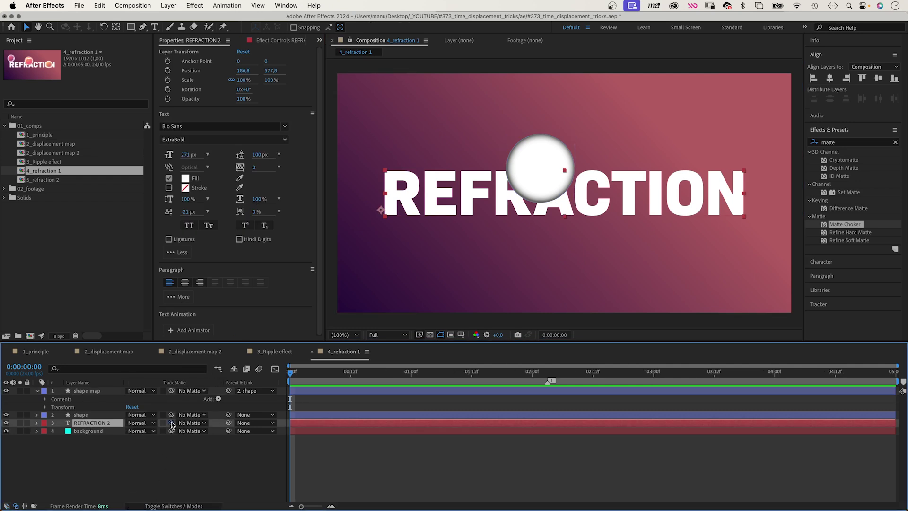
pyautogui.moveTo(172, 425); pyautogui.dragTo(100, 394)
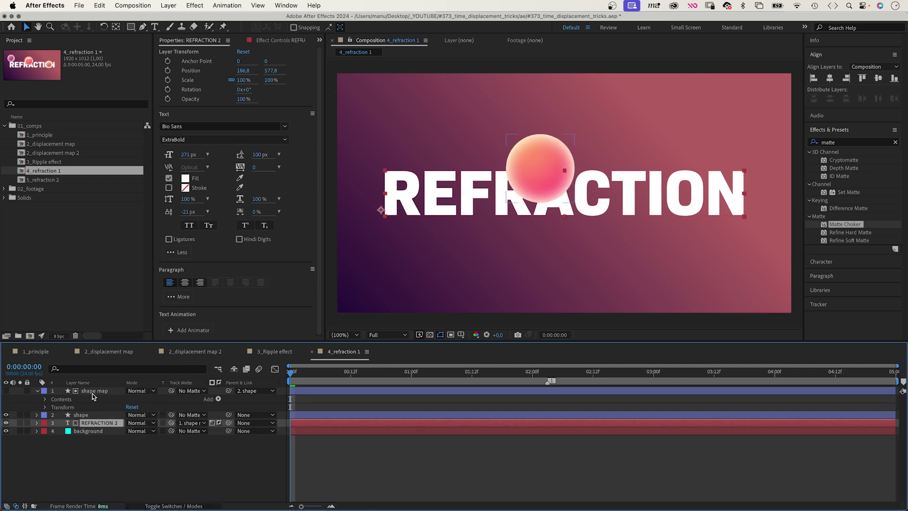
pyautogui.click(220, 425)
pyautogui.click(220, 426)
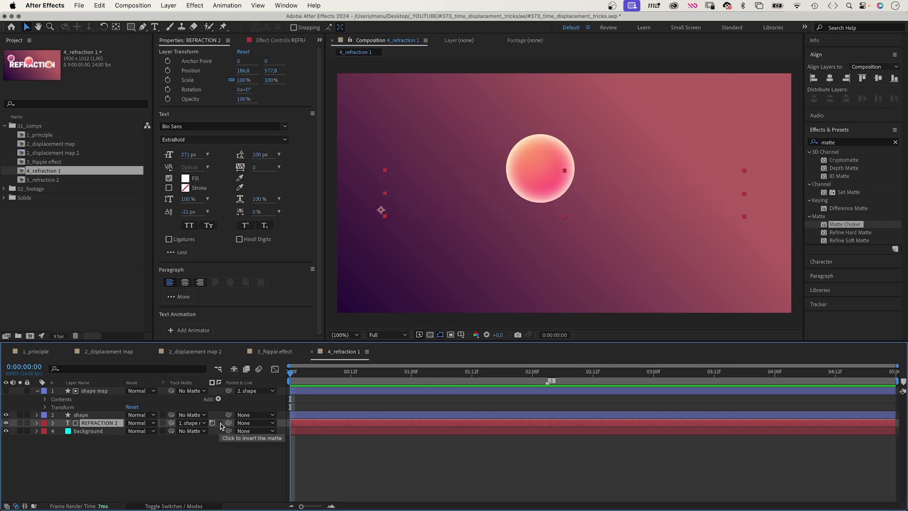
pyautogui.click(20, 423)
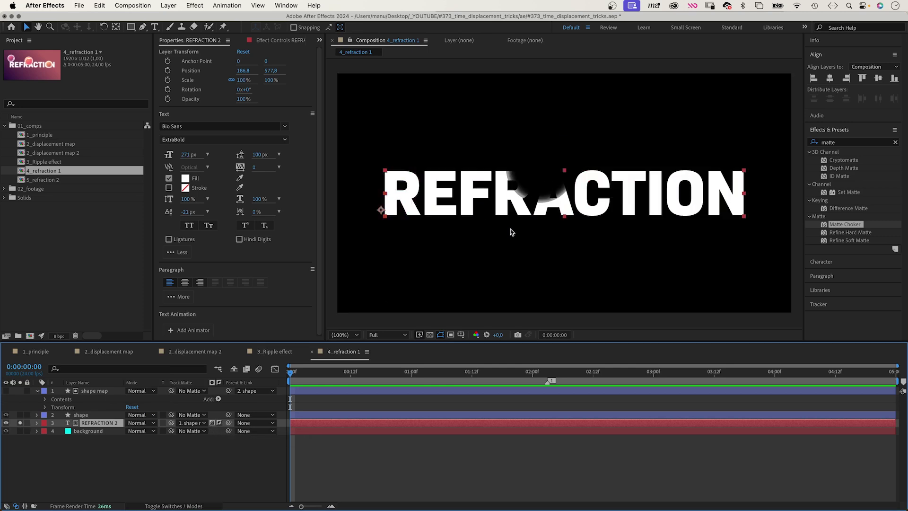
pyautogui.click(20, 424)
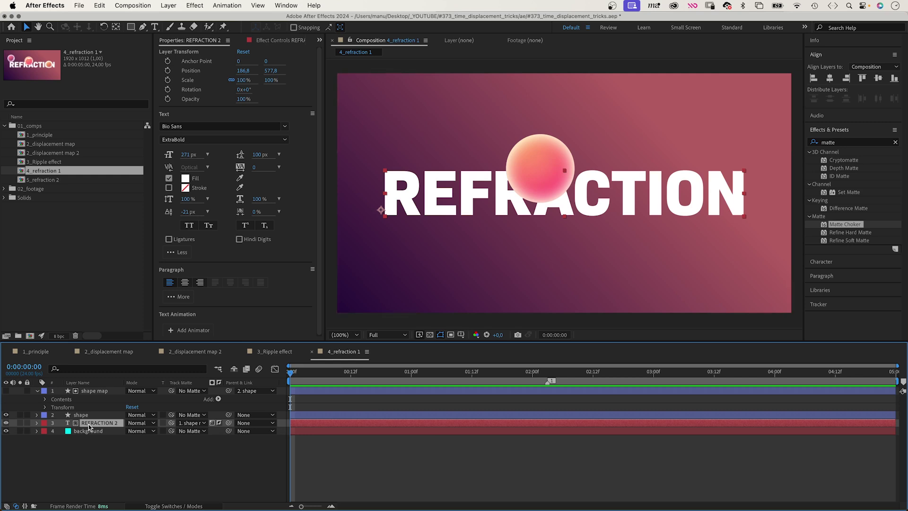
# Duplicate the text as REFRACTION 3 above the shape layer and toggle its matte inversion
pyautogui.press('super+d')
pyautogui.moveTo(96, 423); pyautogui.dragTo(83, 417)
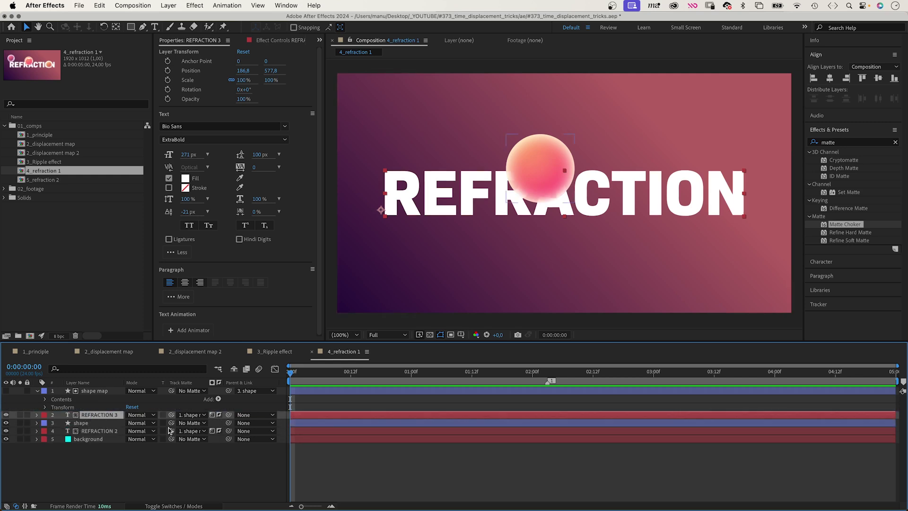
pyautogui.click(218, 415)
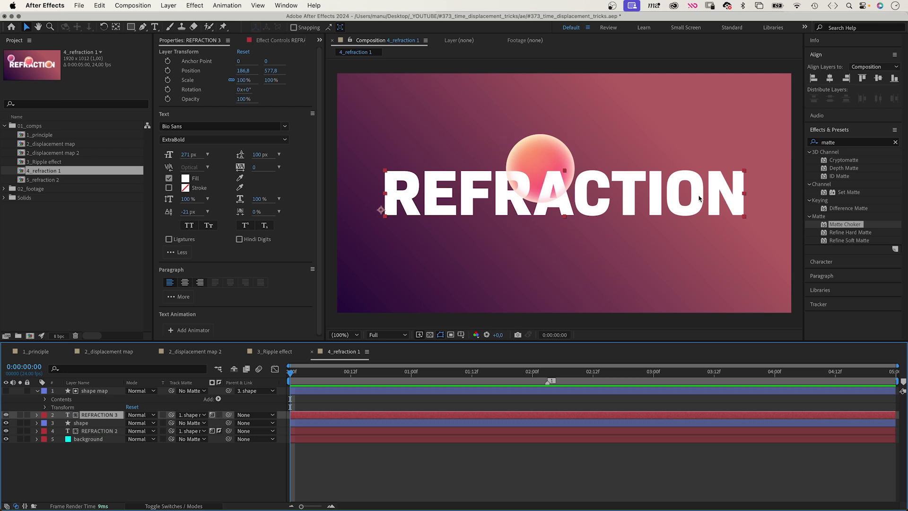
pyautogui.click(808, 143)
# Displace REFRACTION 3 by shape map (Effects & Masks, 109 horizontal) and move the sphere onto the A
pyautogui.write('displace')
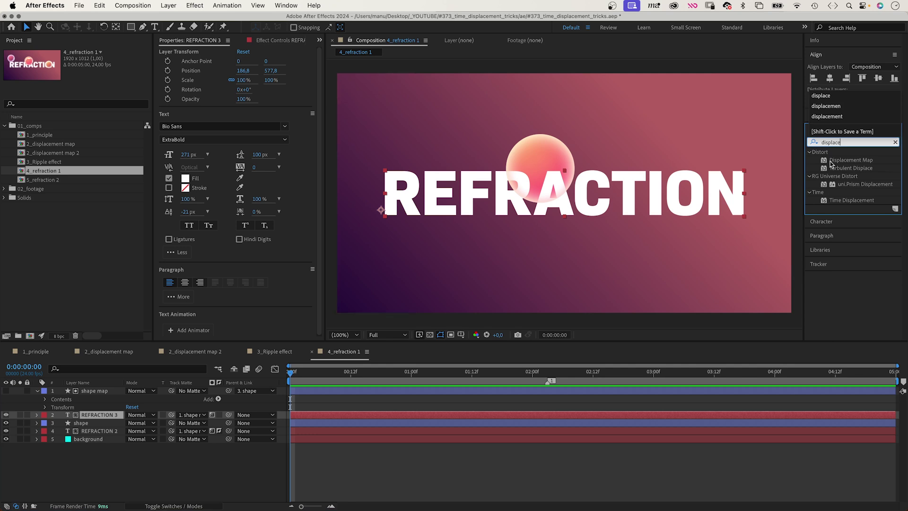
pyautogui.moveTo(833, 161); pyautogui.dragTo(99, 416)
pyautogui.click(261, 70)
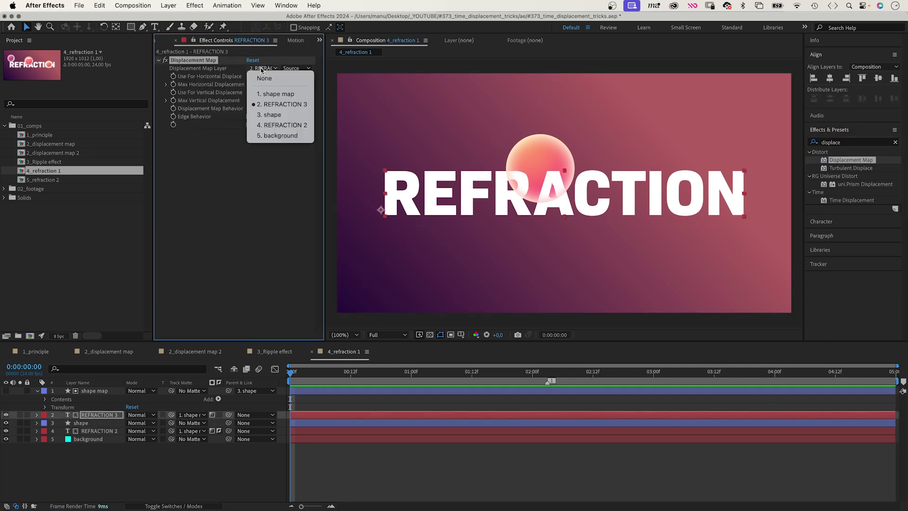
pyautogui.click(271, 98)
pyautogui.click(296, 69)
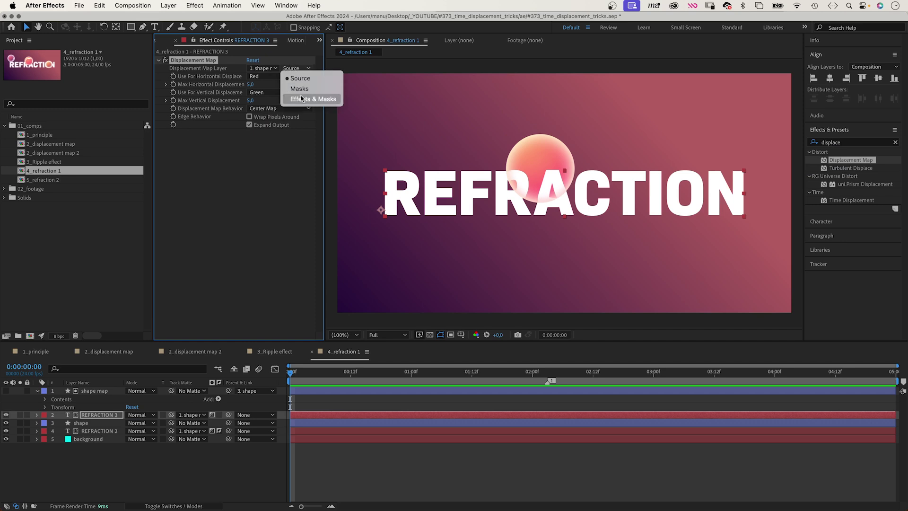
pyautogui.click(291, 100)
pyautogui.moveTo(250, 84); pyautogui.dragTo(198, 100)
pyautogui.click(539, 165)
pyautogui.moveTo(542, 170); pyautogui.dragTo(579, 179)
# Pull the shape map gradient's midpoint left to 71.2%
pyautogui.click(96, 391)
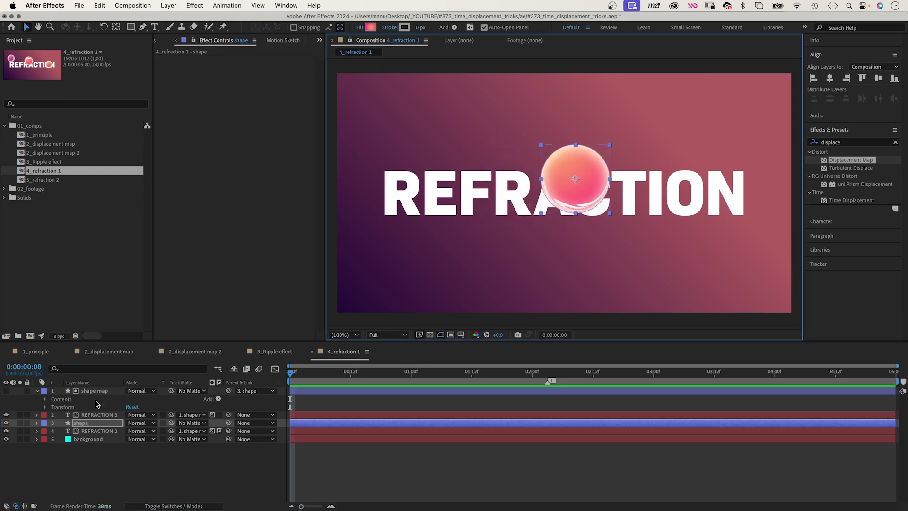
pyautogui.click(372, 27)
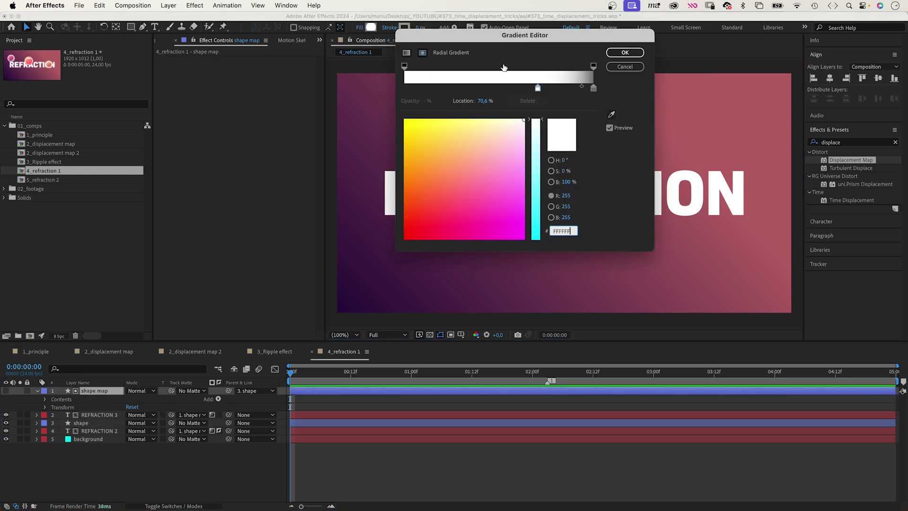
pyautogui.moveTo(547, 37); pyautogui.dragTo(403, 62)
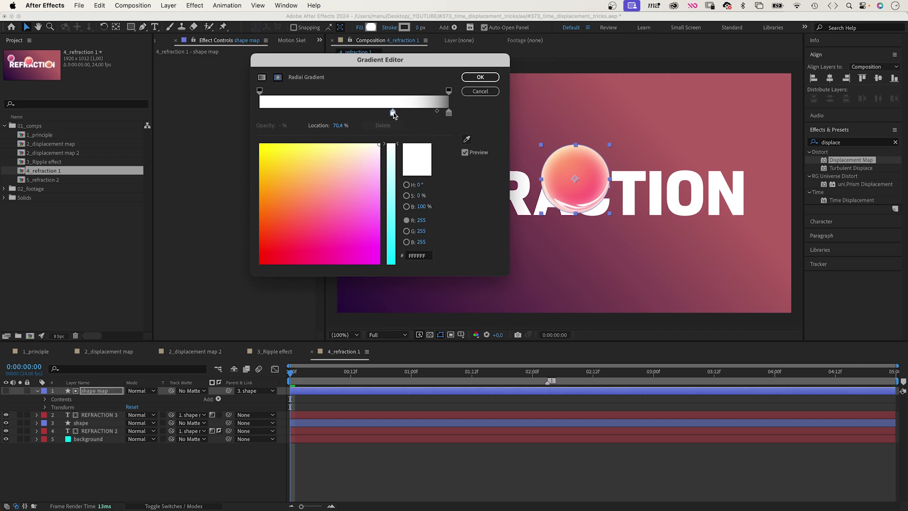
pyautogui.moveTo(393, 114); pyautogui.dragTo(428, 112)
pyautogui.click(449, 113)
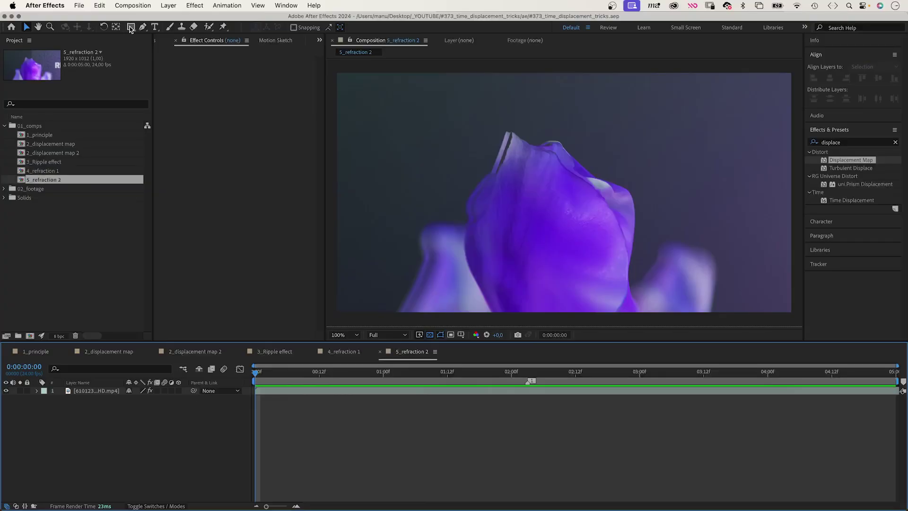
# Draw a vertical line over the flower and set it to no fill
pyautogui.click(142, 27)
pyautogui.click(575, 68)
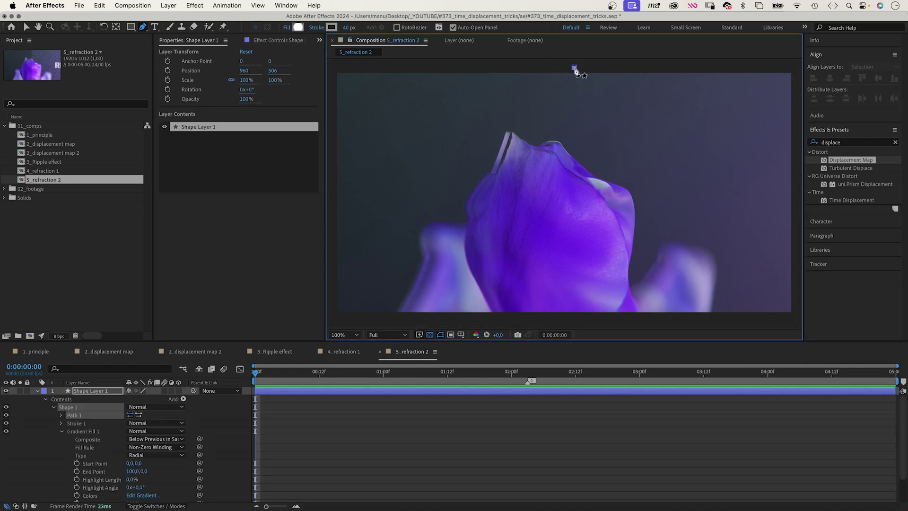
pyautogui.keyDown('shift'); pyautogui.click(590, 321); pyautogui.keyUp('shift')
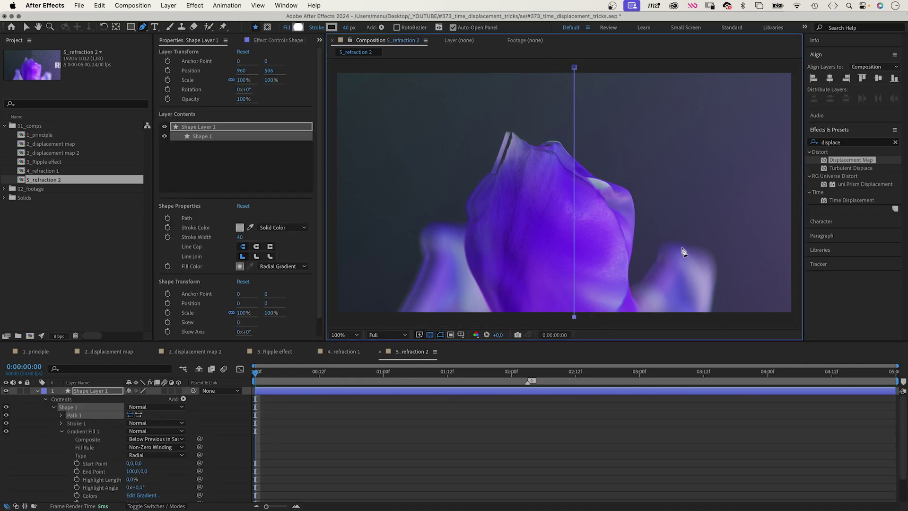
pyautogui.click(284, 28)
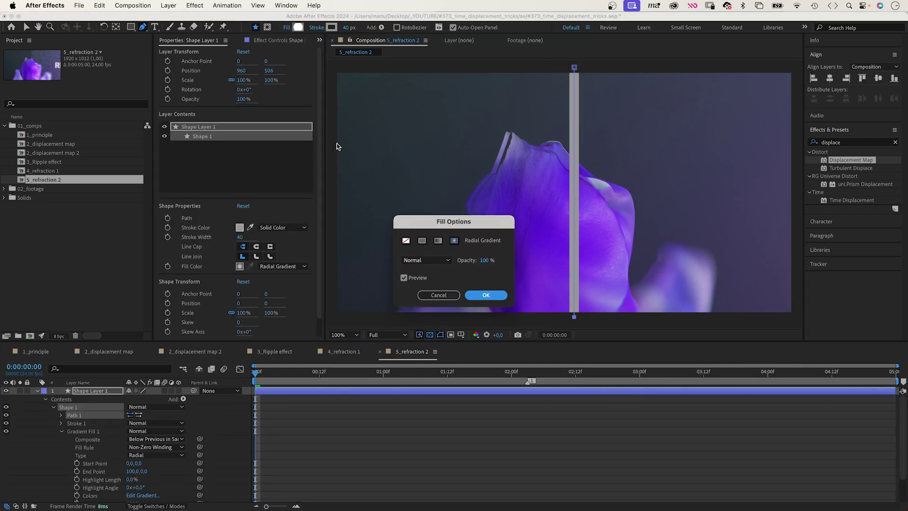
pyautogui.click(406, 240)
pyautogui.click(486, 295)
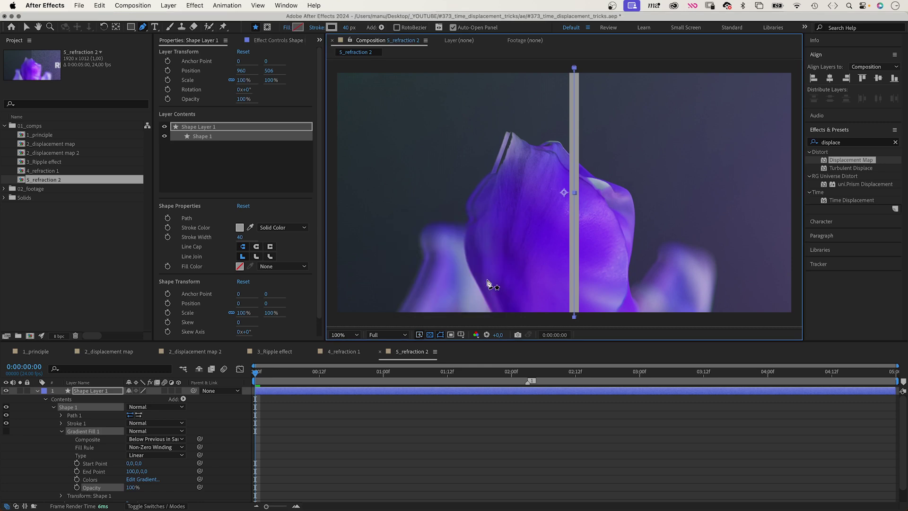
# Give the line a linear gradient stroke and select its Shape 1 group
pyautogui.click(332, 28)
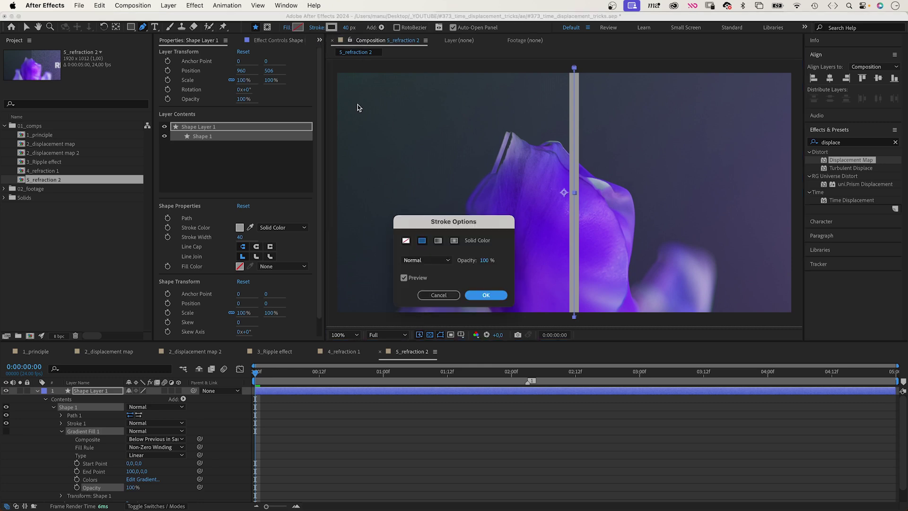
pyautogui.click(486, 295)
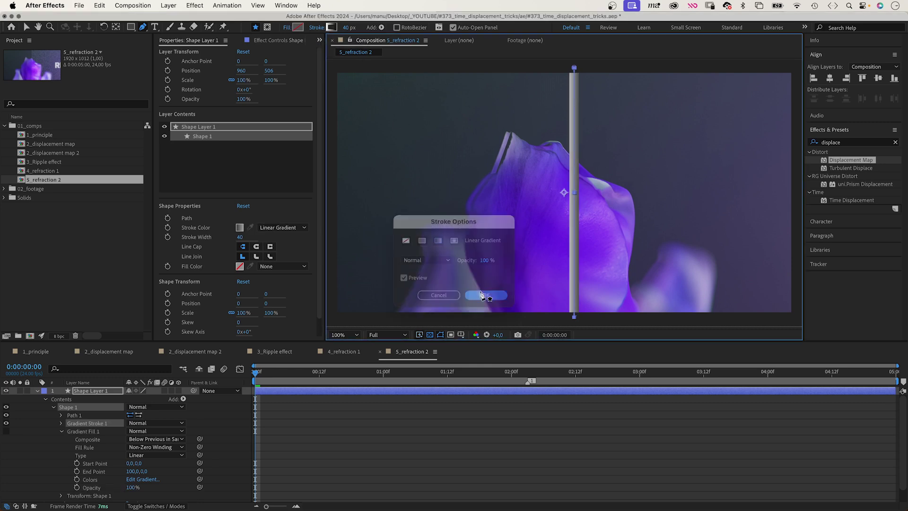
pyautogui.click(327, 30)
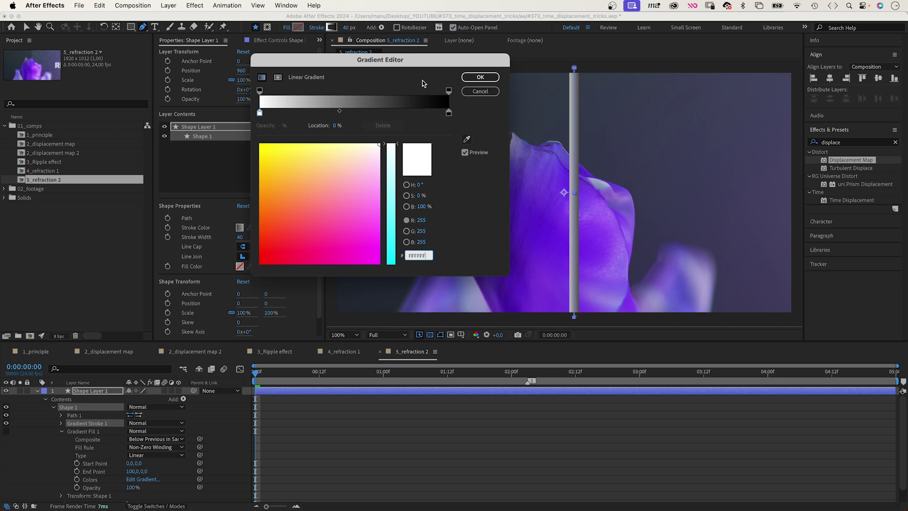
pyautogui.click(480, 78)
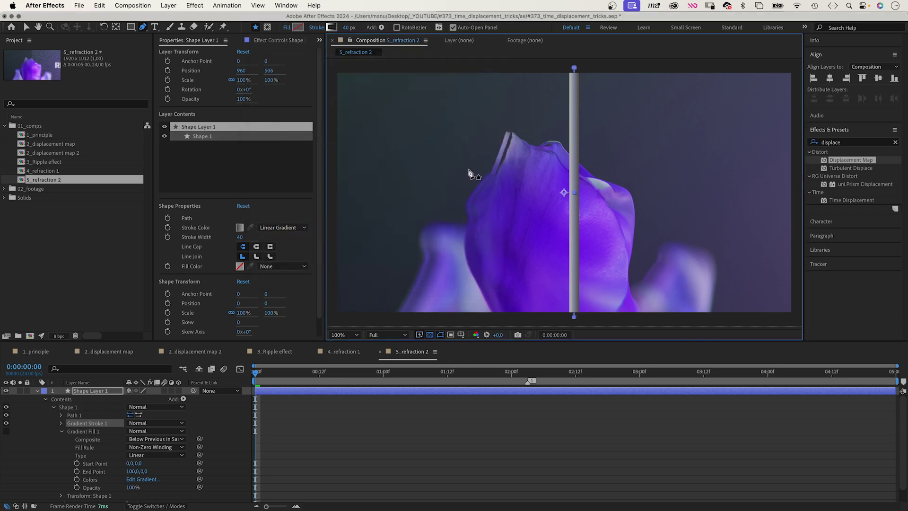
pyautogui.press('v')
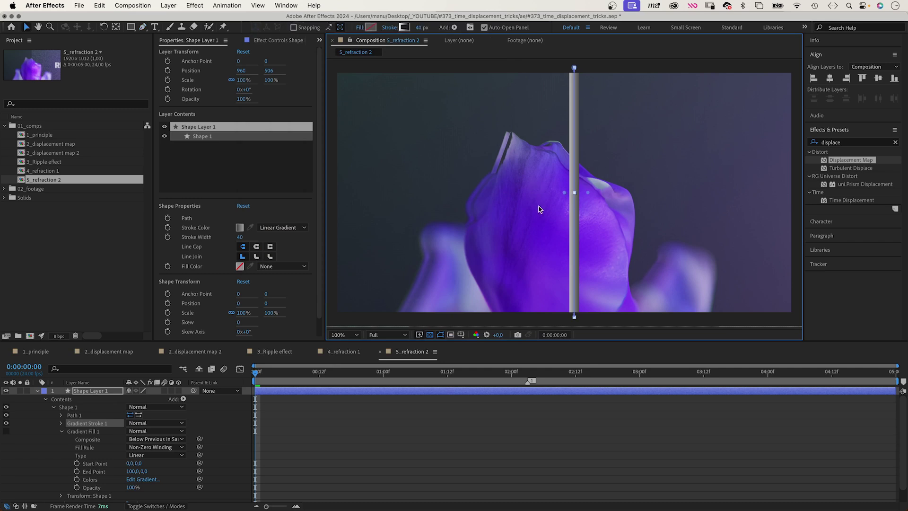
pyautogui.click(567, 196)
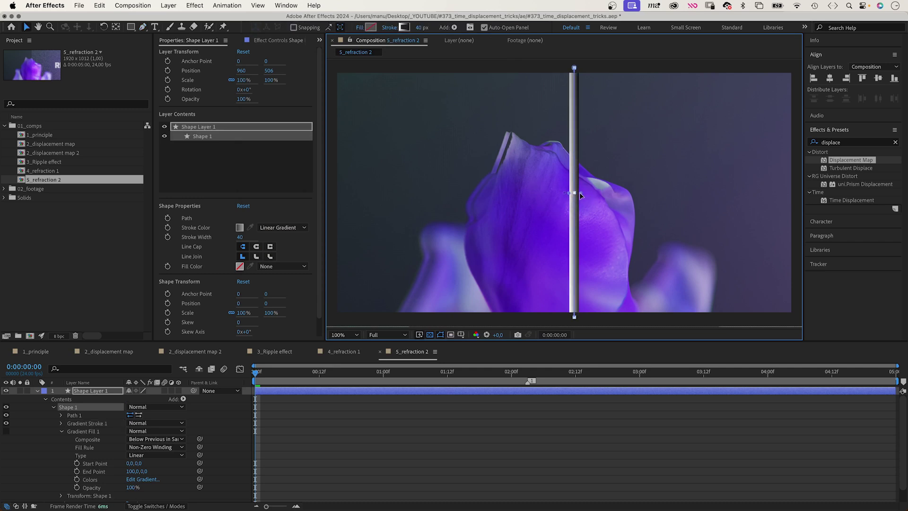
# Add a Repeater to Shape 1 with 153 copies spaced 40 px apart
pyautogui.click(183, 399)
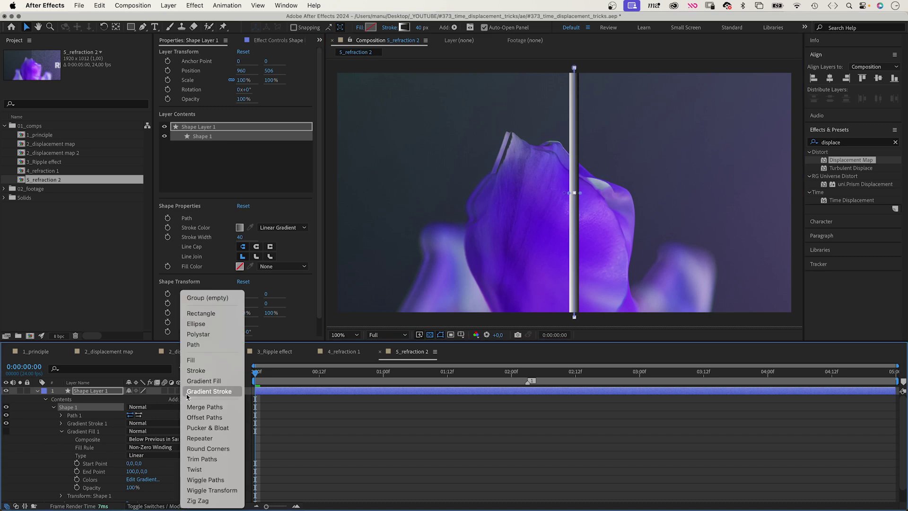
pyautogui.click(201, 439)
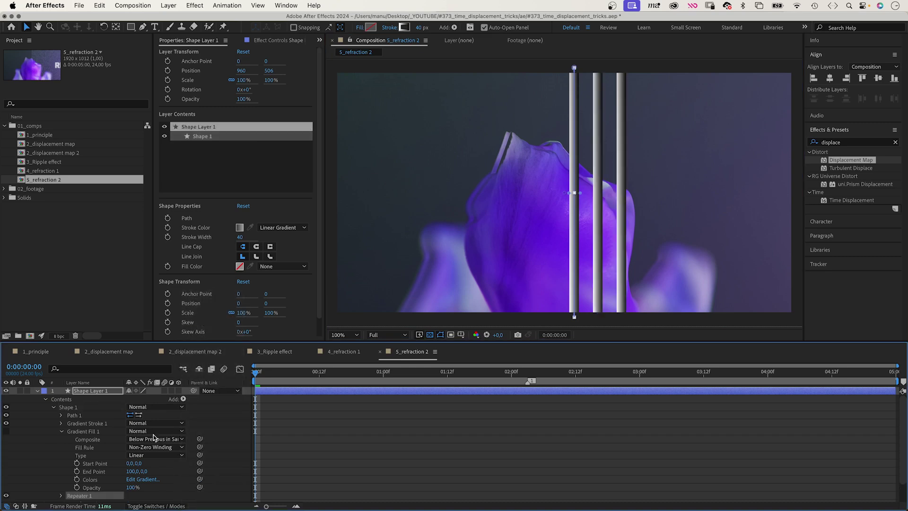
pyautogui.click(60, 440)
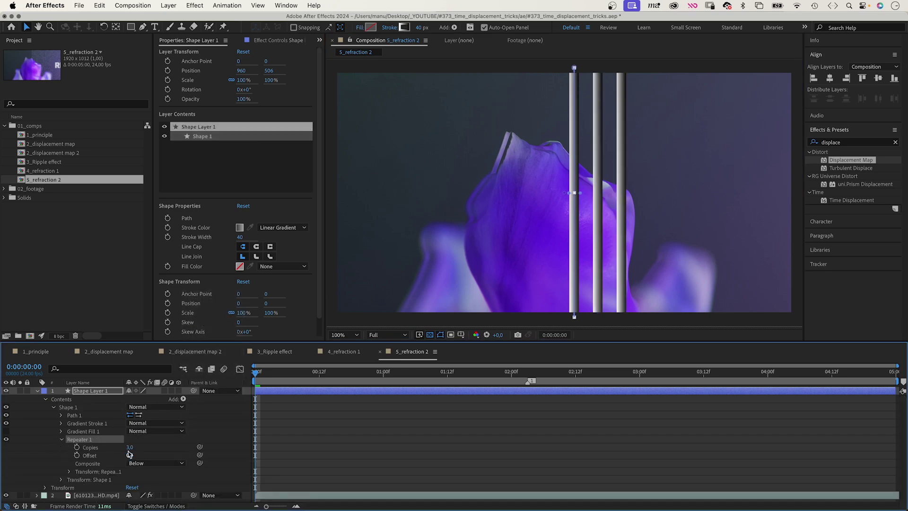
pyautogui.moveTo(129, 447); pyautogui.dragTo(196, 445)
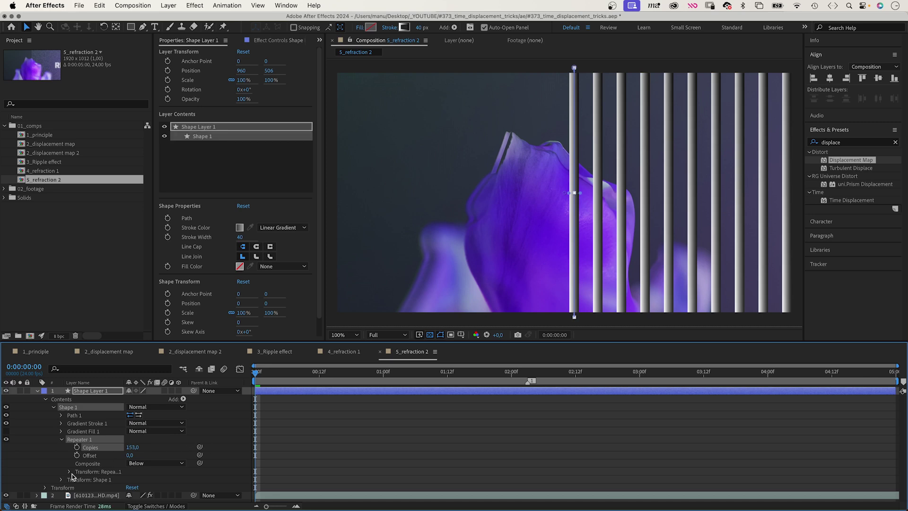
pyautogui.click(70, 472)
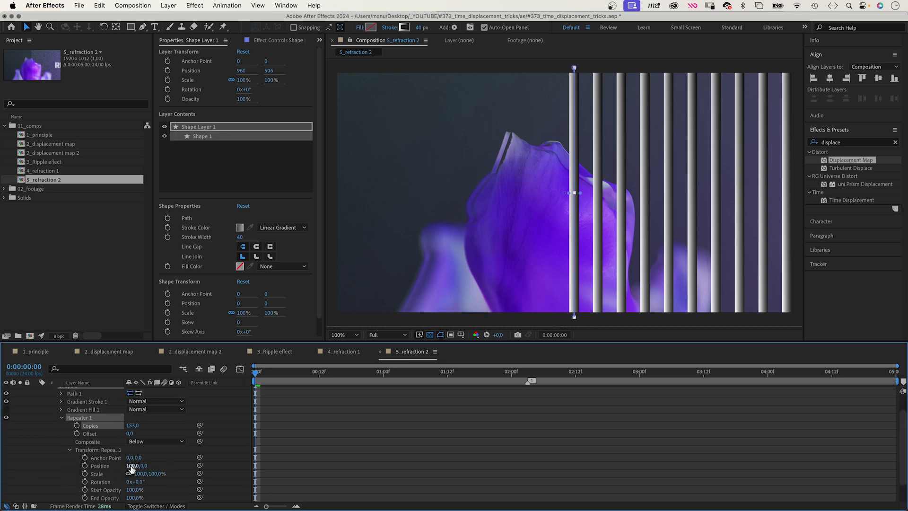
pyautogui.click(132, 466)
pyautogui.press('Return')
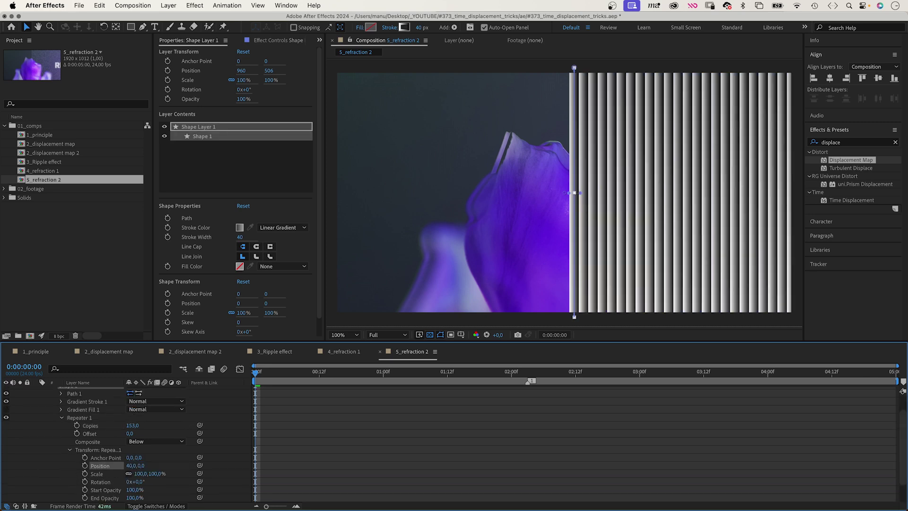
# Rename the shape layer to 'displacement map'
pyautogui.click(61, 418)
pyautogui.click(36, 392)
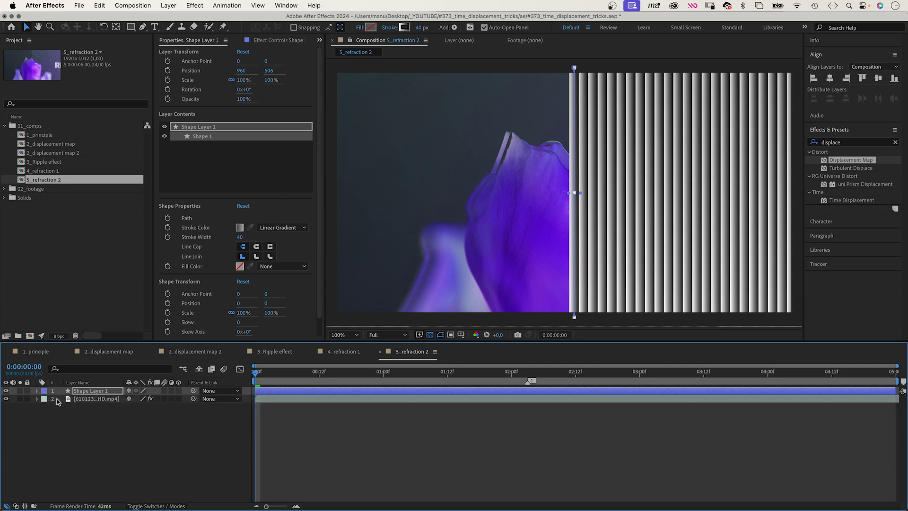
pyautogui.click(83, 392)
pyautogui.press('Return')
pyautogui.write('disp')
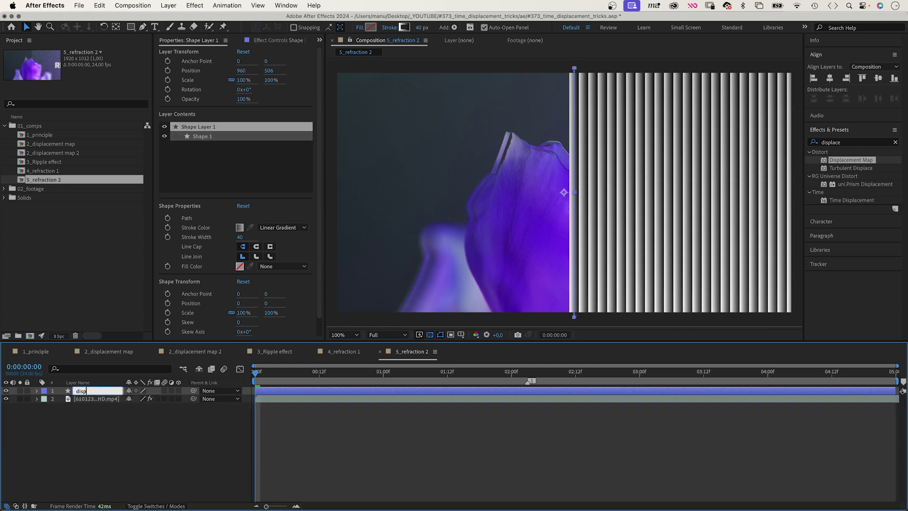
pyautogui.write('lacement map')
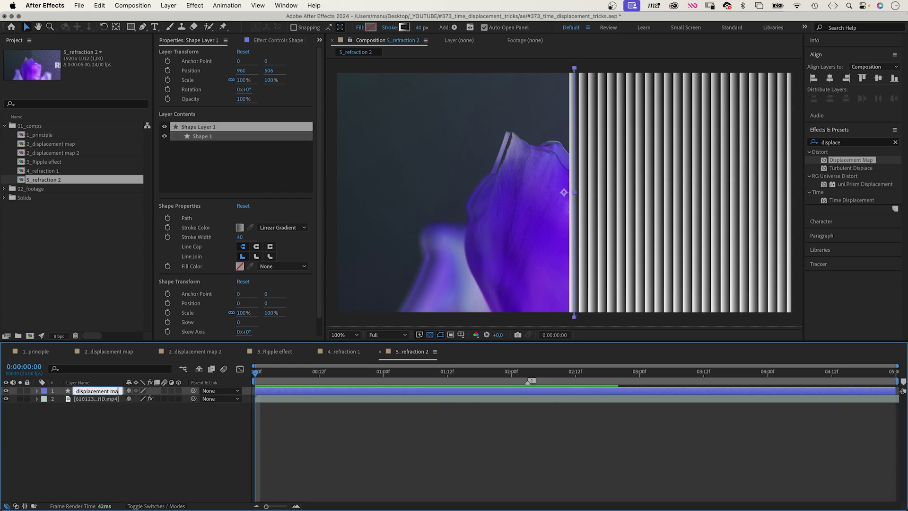
pyautogui.click(93, 399)
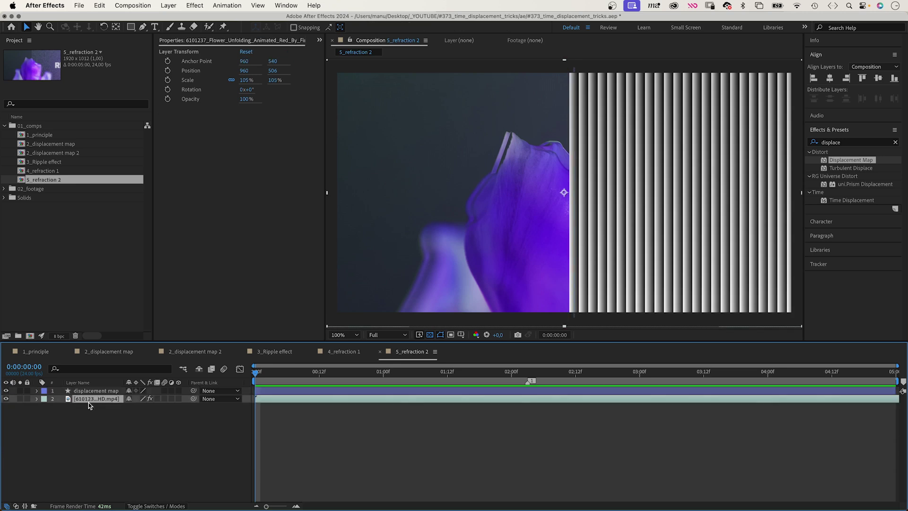
# Apply Displacement Map to the flower footage, using the displacement map layer with Effects & Masks
pyautogui.moveTo(824, 165); pyautogui.dragTo(97, 402)
pyautogui.click(263, 215)
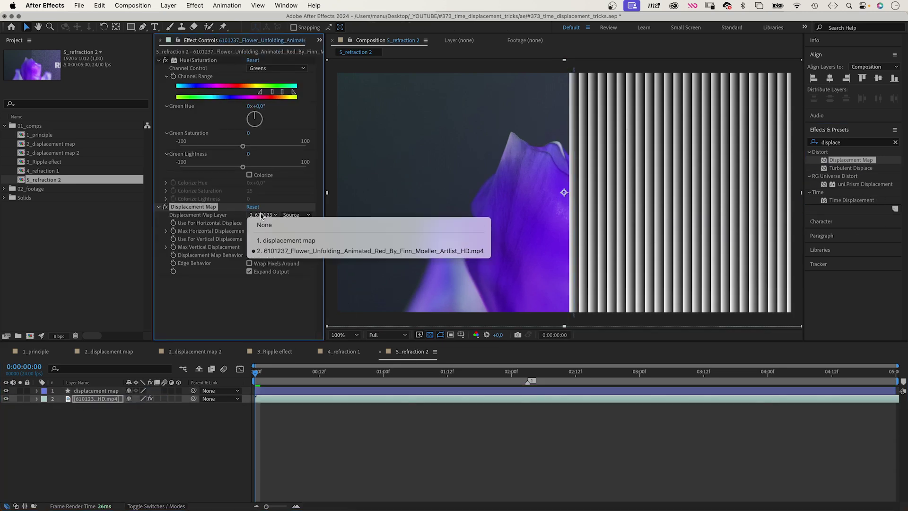
pyautogui.click(272, 241)
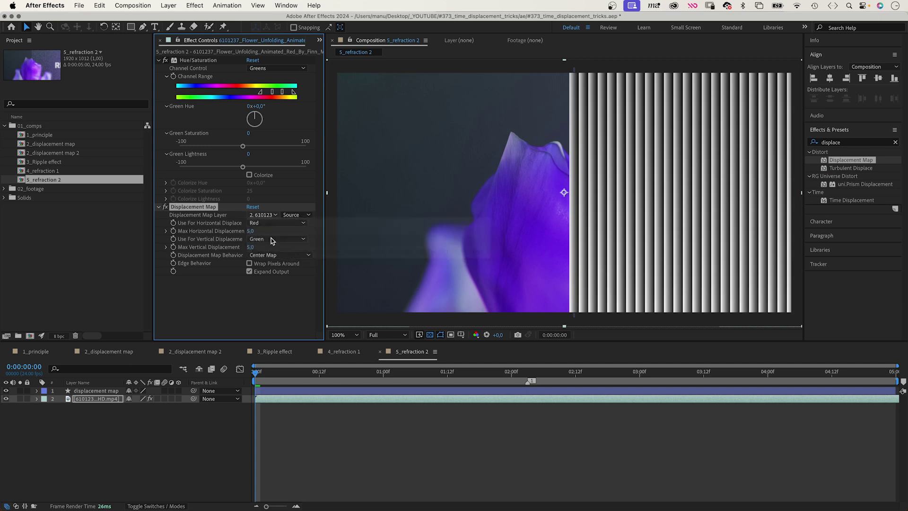
pyautogui.click(296, 215)
pyautogui.click(303, 246)
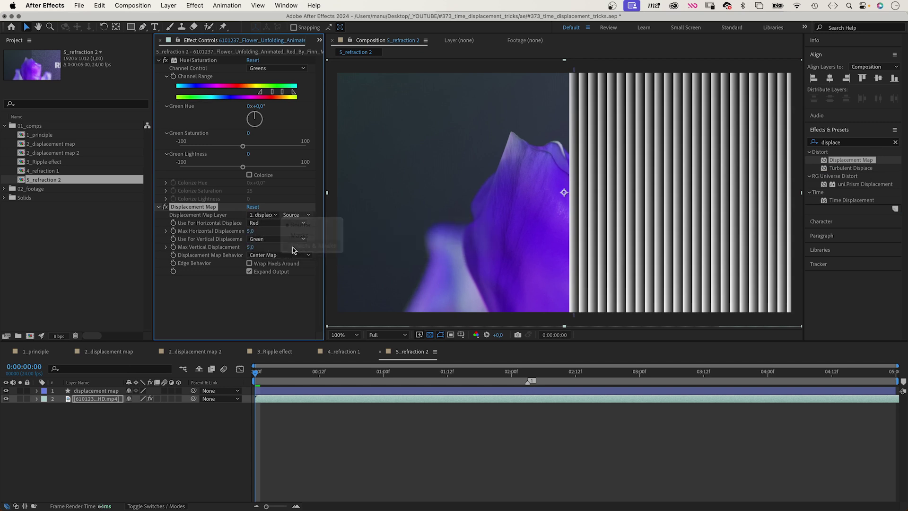
# Hide the striped map layer, set Max Horizontal displacement to 57, and preview the refraction
pyautogui.click(5, 391)
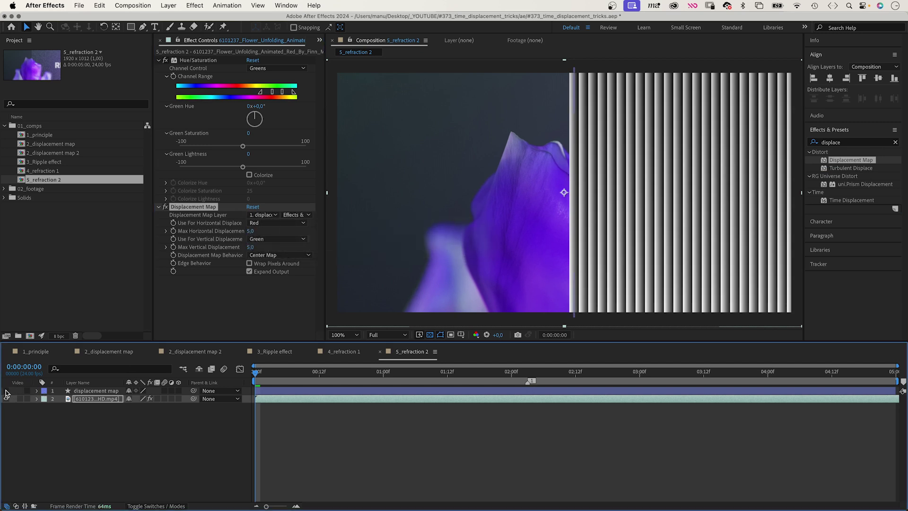
pyautogui.moveTo(250, 231); pyautogui.dragTo(271, 226)
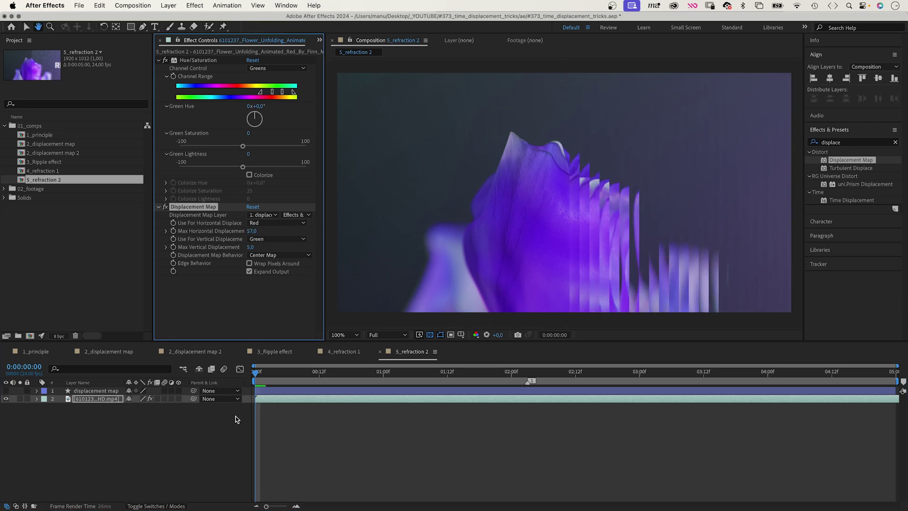
pyautogui.press('space')
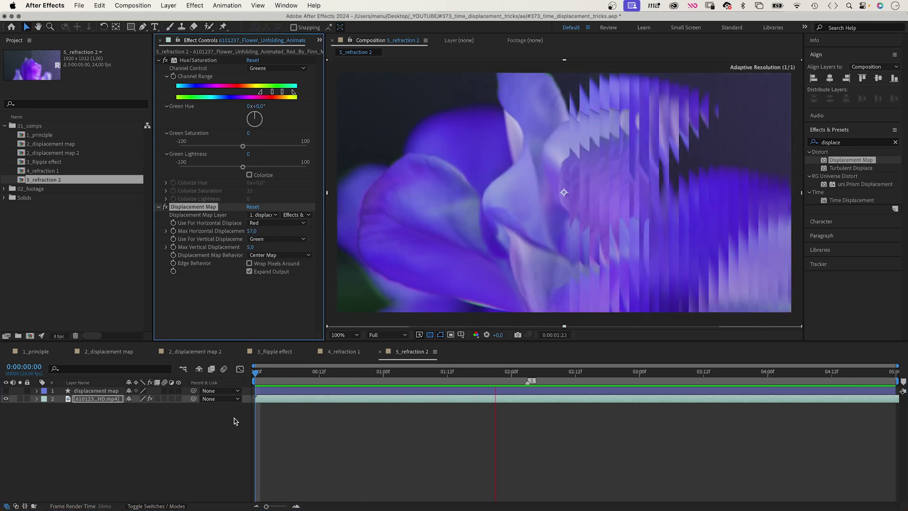
# Create a new adjustment layer and shift it over the right half of the footage
pyautogui.click(174, 5)
pyautogui.moveTo(199, 19)
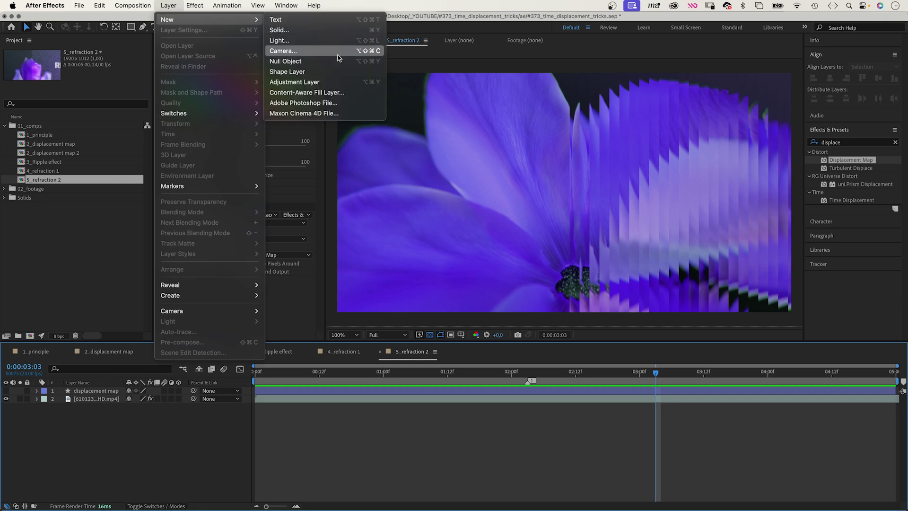
pyautogui.click(328, 86)
pyautogui.moveTo(411, 209); pyautogui.dragTo(530, 211)
pyautogui.moveTo(626, 207); pyautogui.dragTo(639, 202)
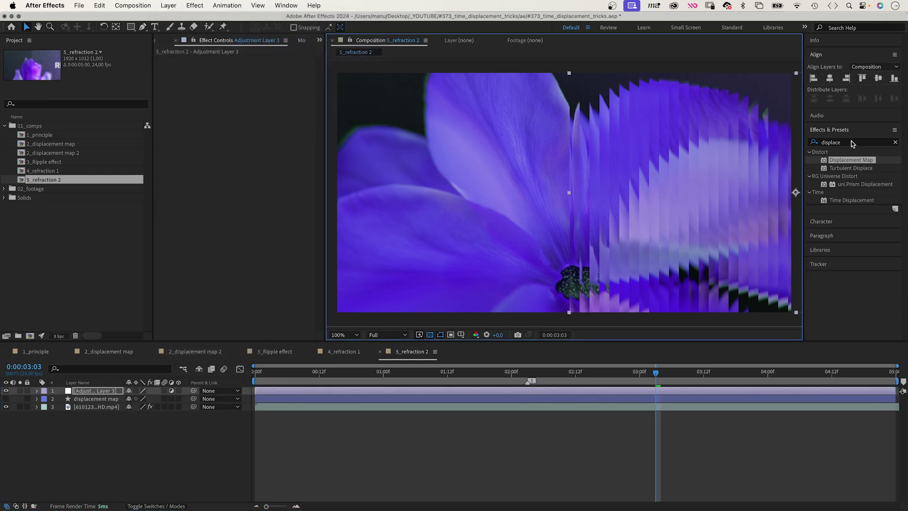
# Add Brightness & Contrast to the adjustment layer with Brightness raised to 40
pyautogui.click(814, 142)
pyautogui.write('brightn')
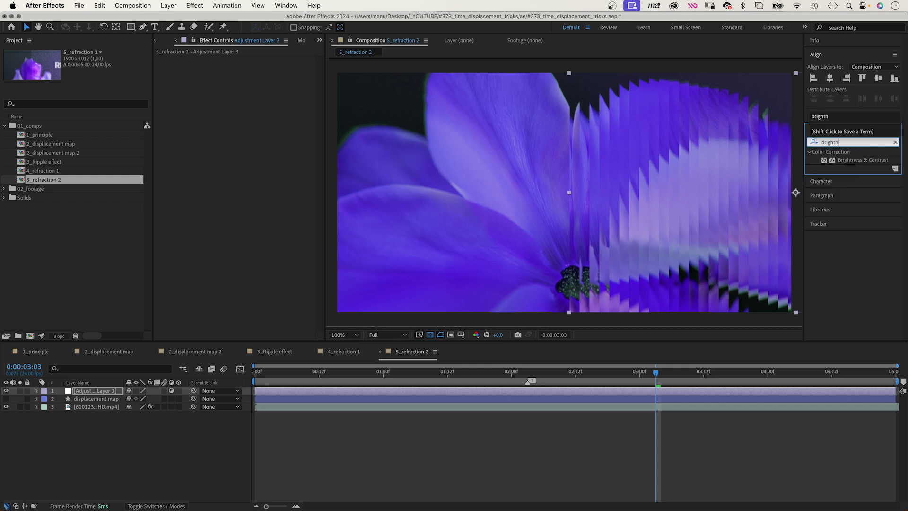
pyautogui.moveTo(817, 161); pyautogui.dragTo(71, 394)
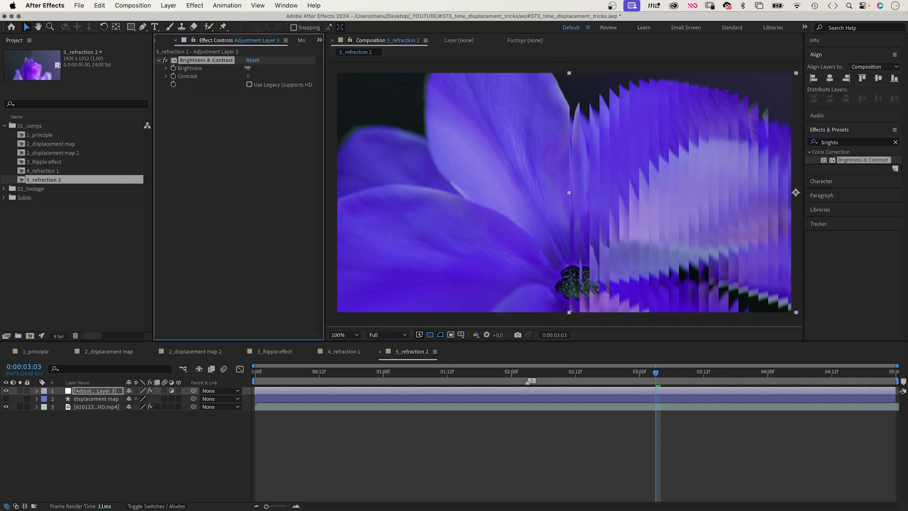
pyautogui.moveTo(248, 68); pyautogui.dragTo(264, 65)
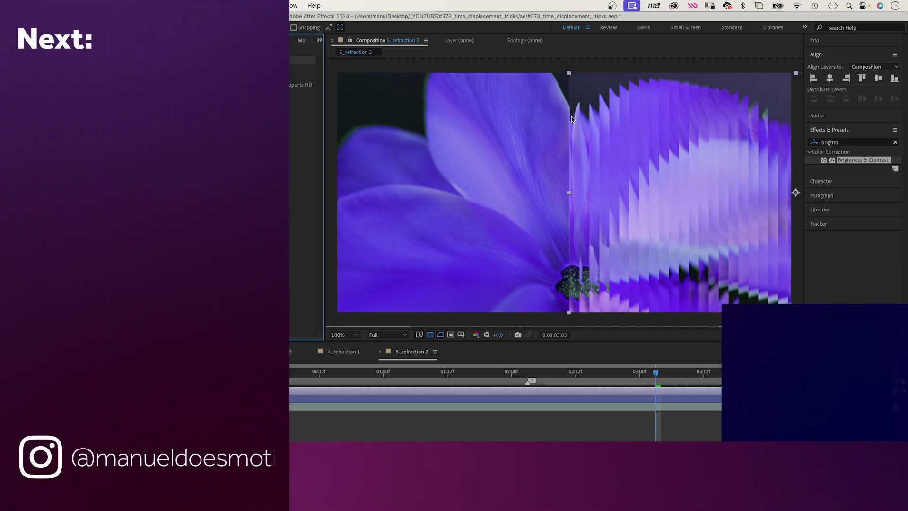
# Search the Effects & Presets panel for 'noise'
pyautogui.click(843, 144)
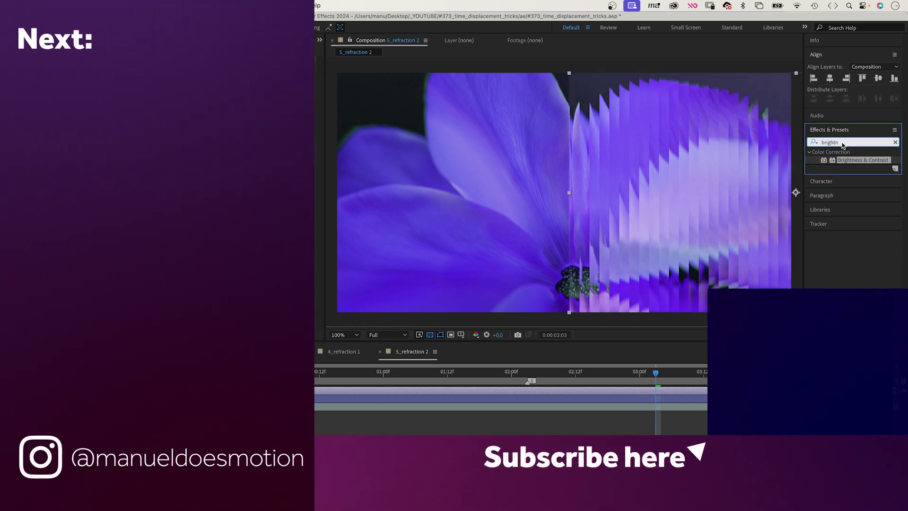
pyautogui.write('noise')
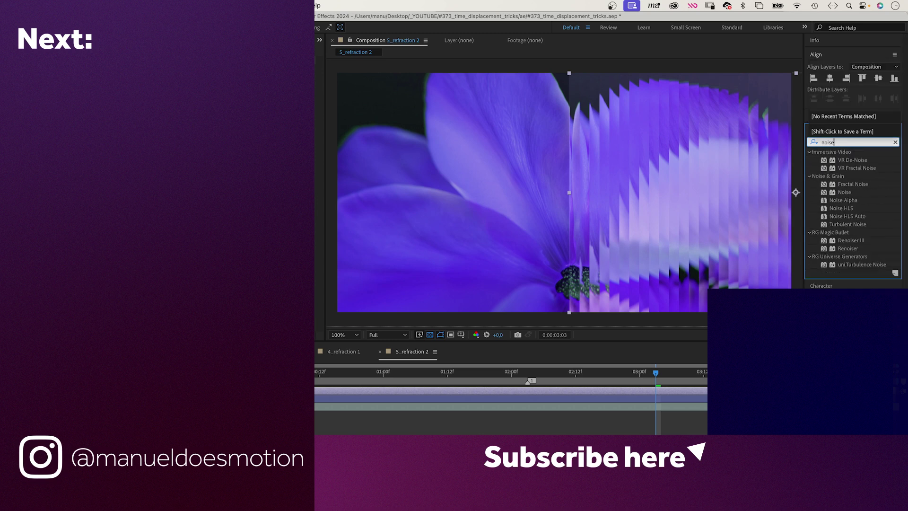